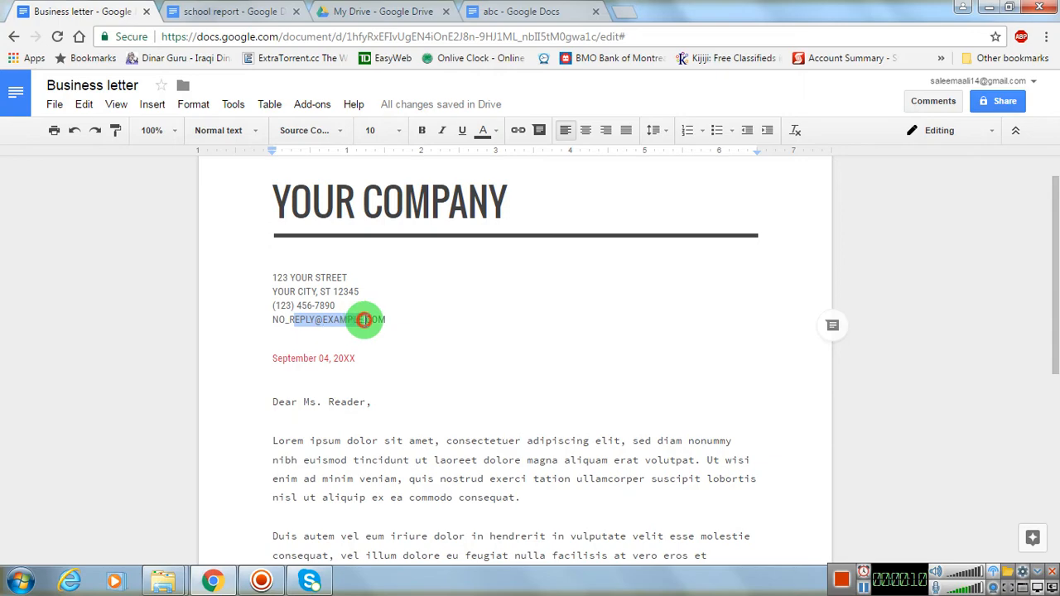
- Overwrite part of the letterhead's e-mail line with "yyeyueuudcjdjchsk", then undo, redo and undo that replacement
text(yyeyueuudcjdjchsj)
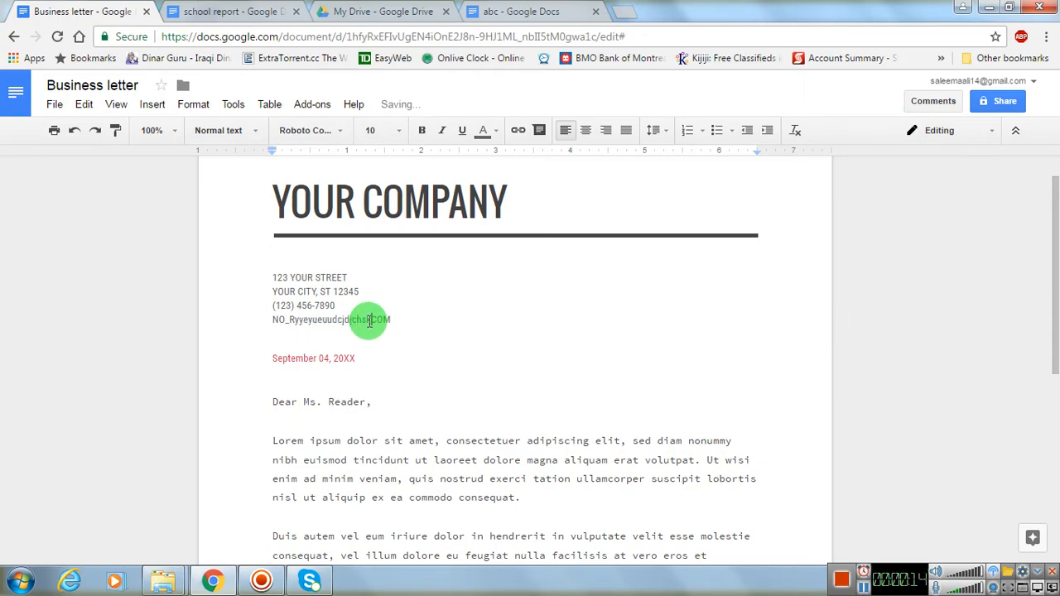
click(73, 133)
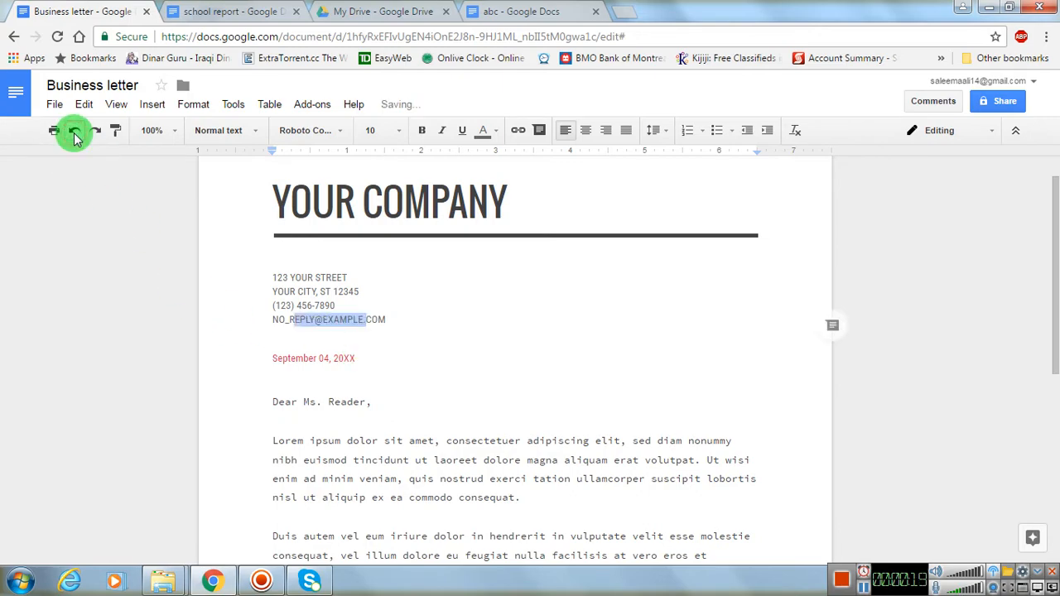
click(303, 354)
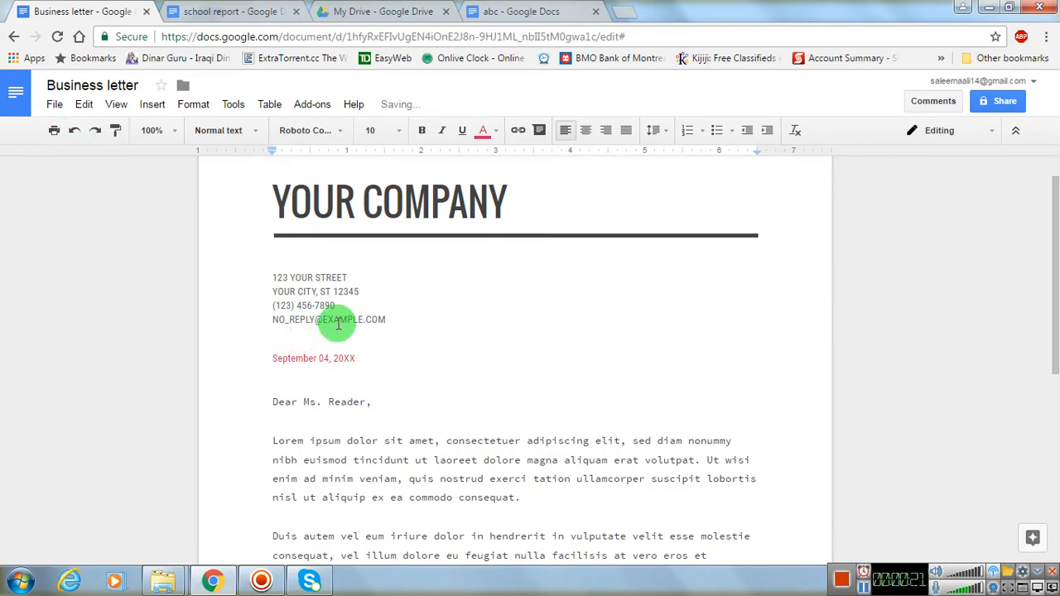
click(95, 132)
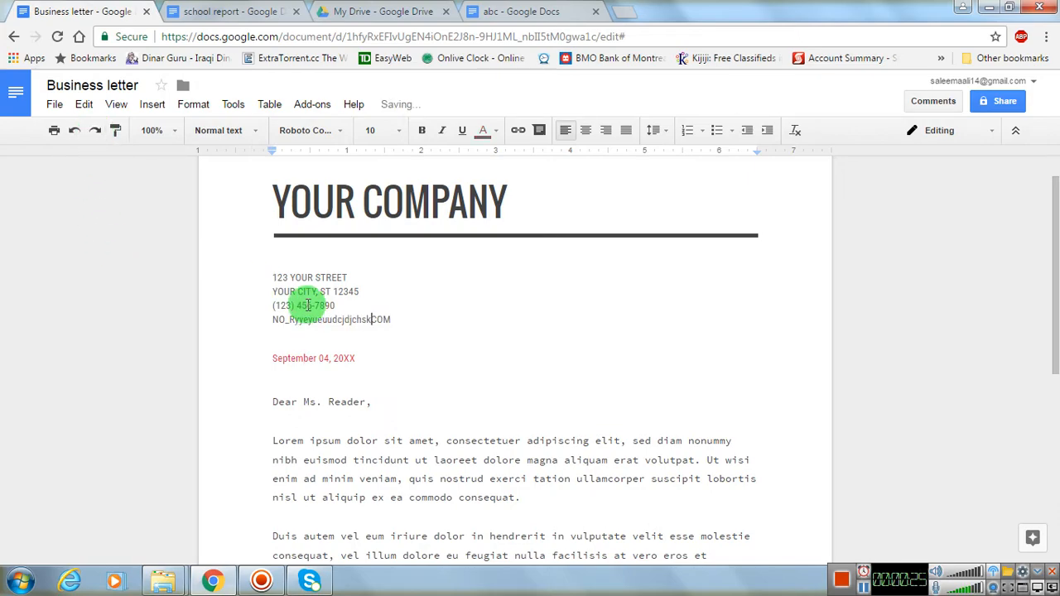
click(71, 132)
- Undo the preceding page colour and layout change, then redo it
click(84, 104)
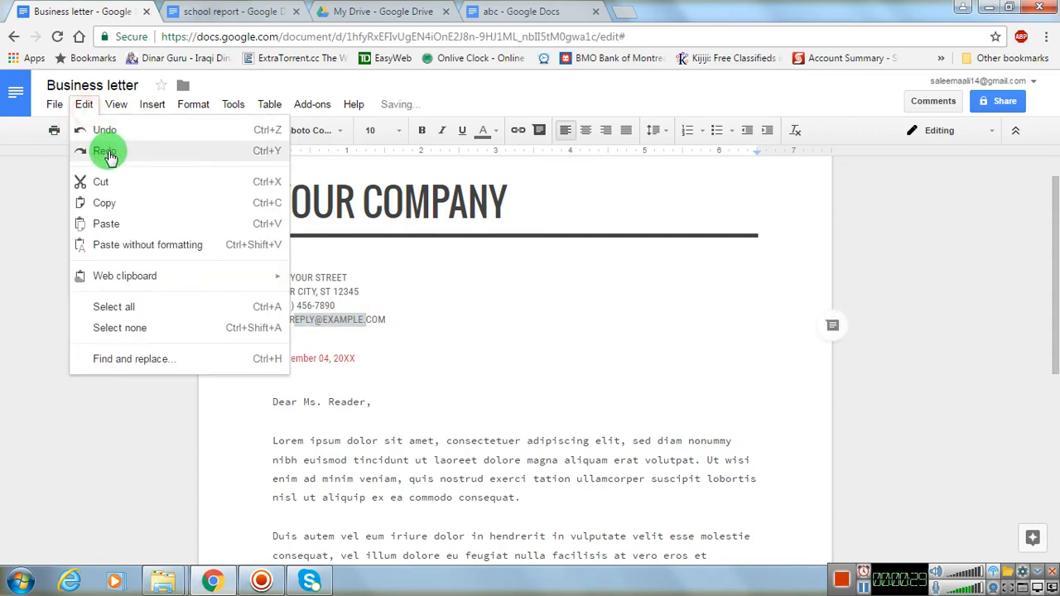
click(105, 133)
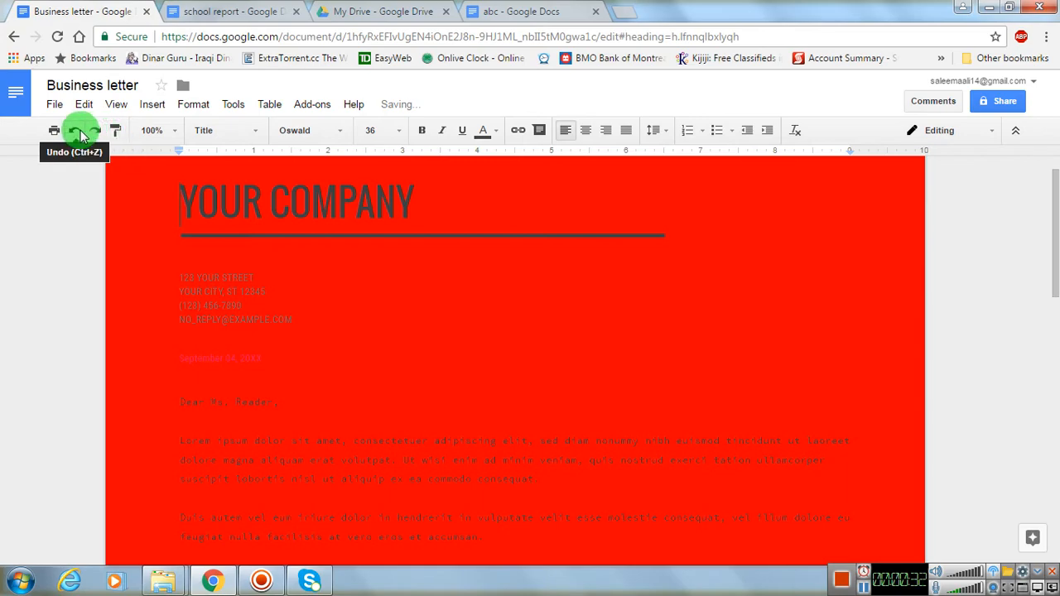
click(96, 132)
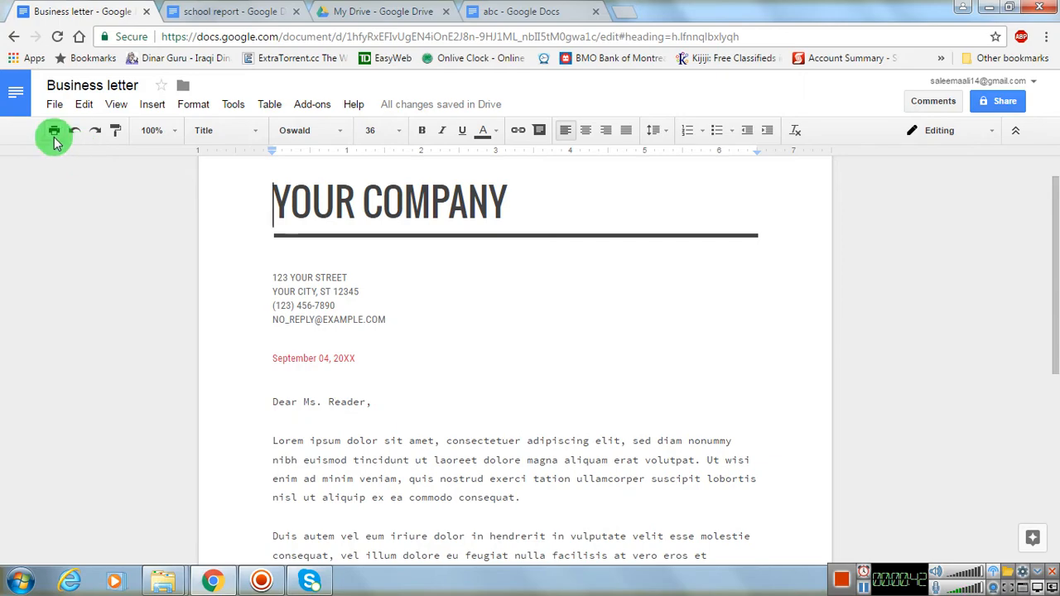
click(54, 106)
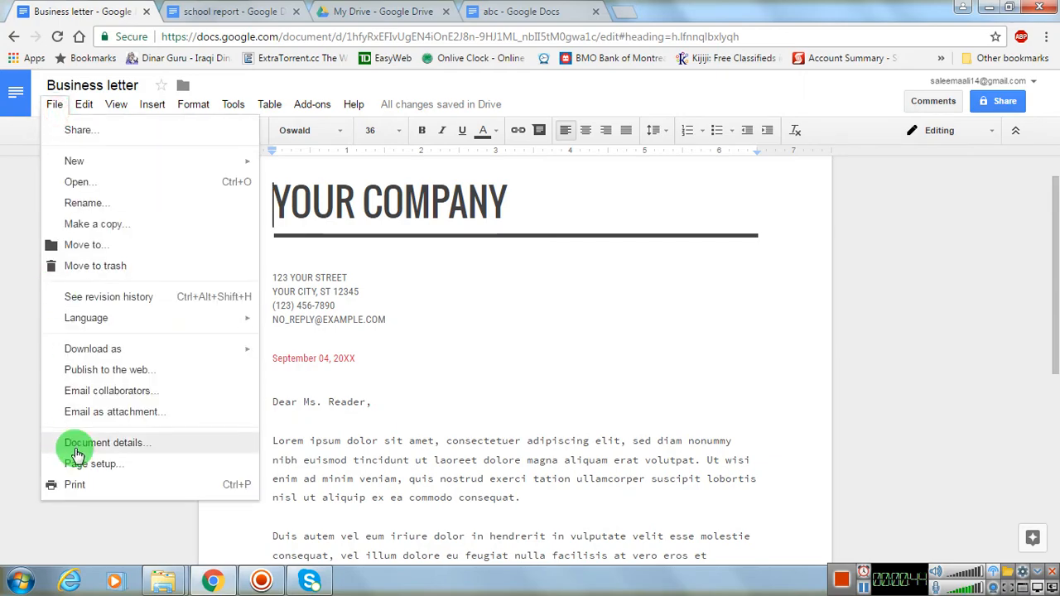
click(83, 106)
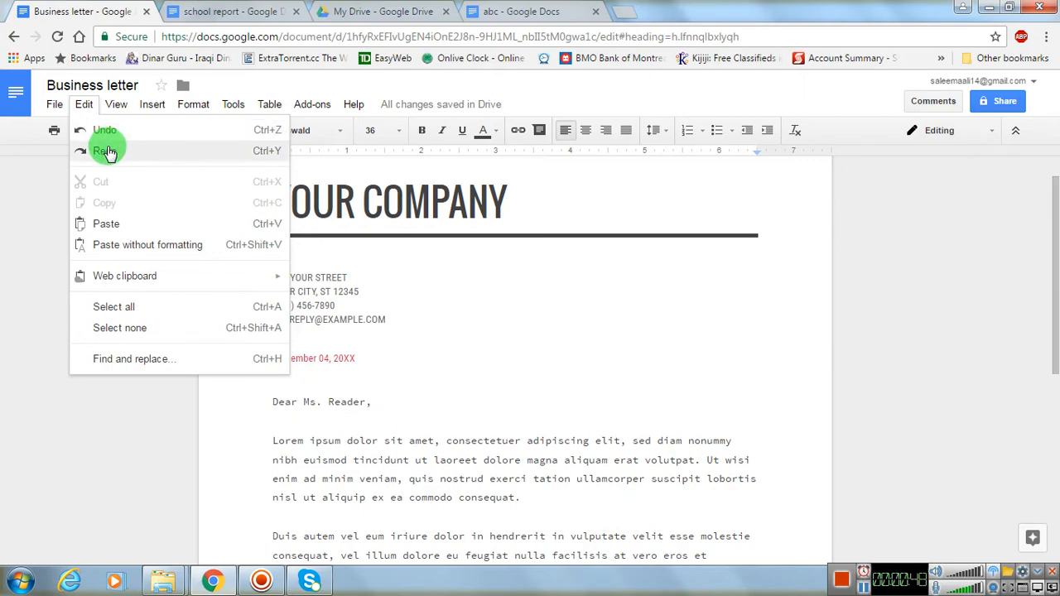
click(53, 202)
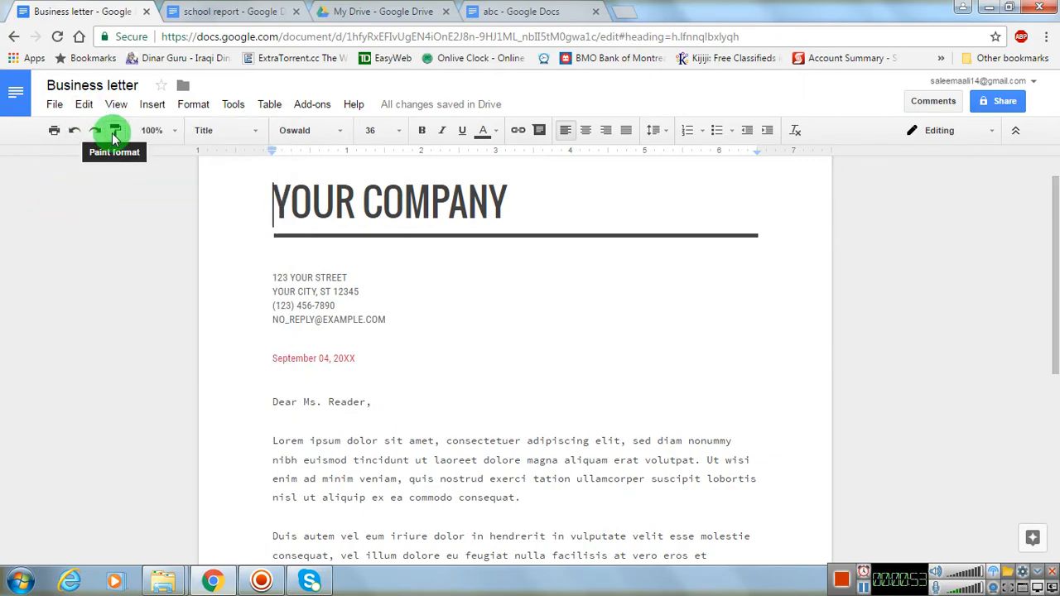
click(85, 106)
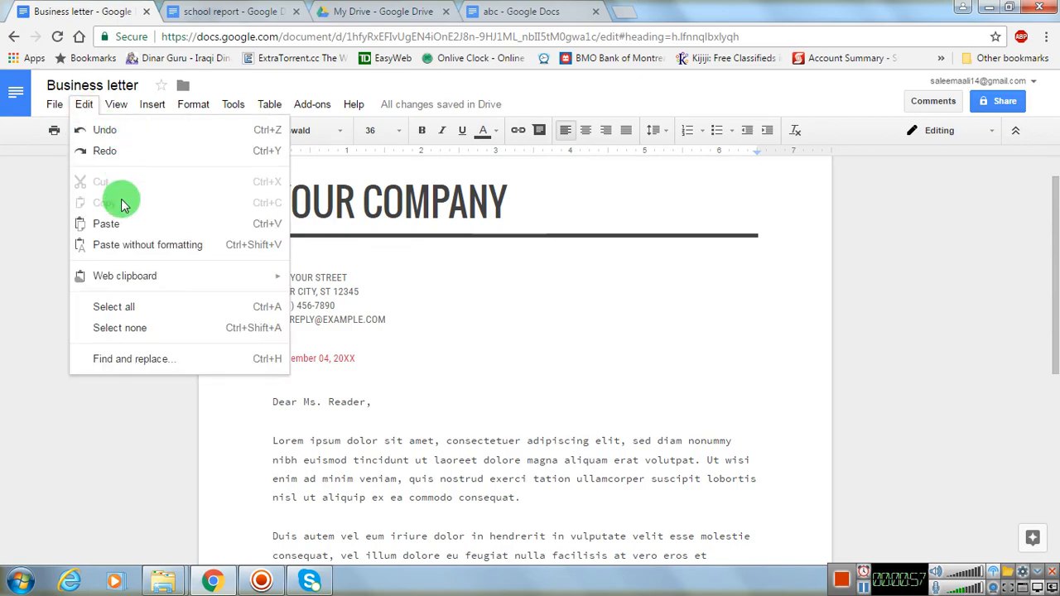
click(359, 441)
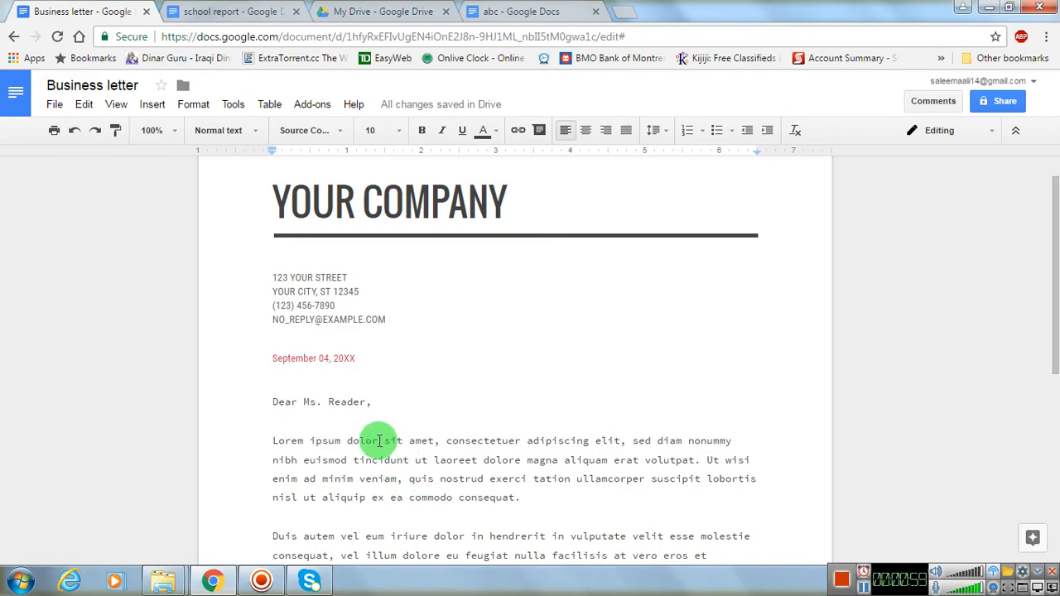
drag(275, 439, 525, 502)
click(85, 105)
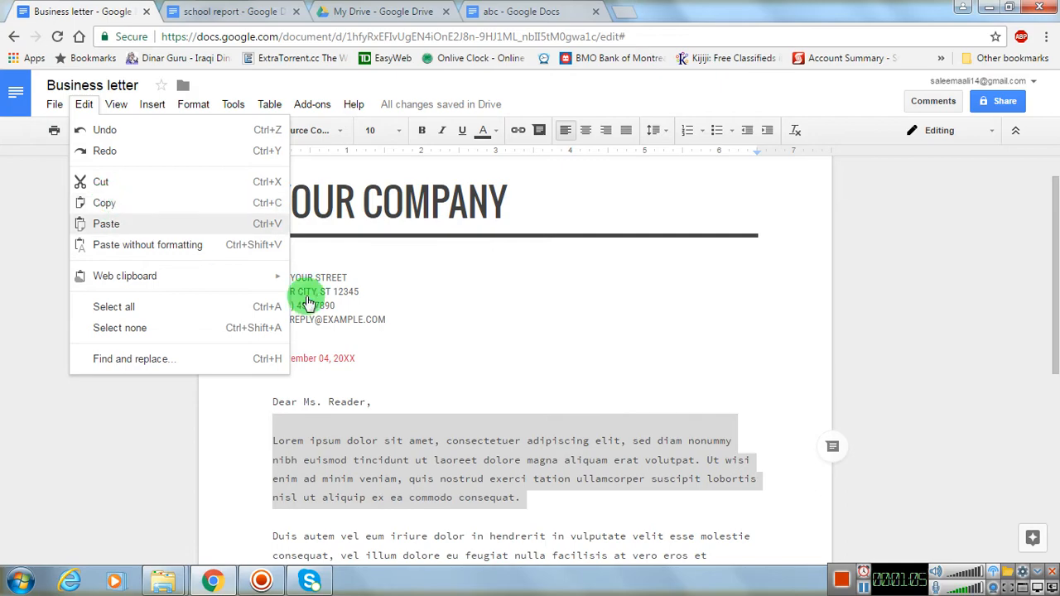
click(400, 347)
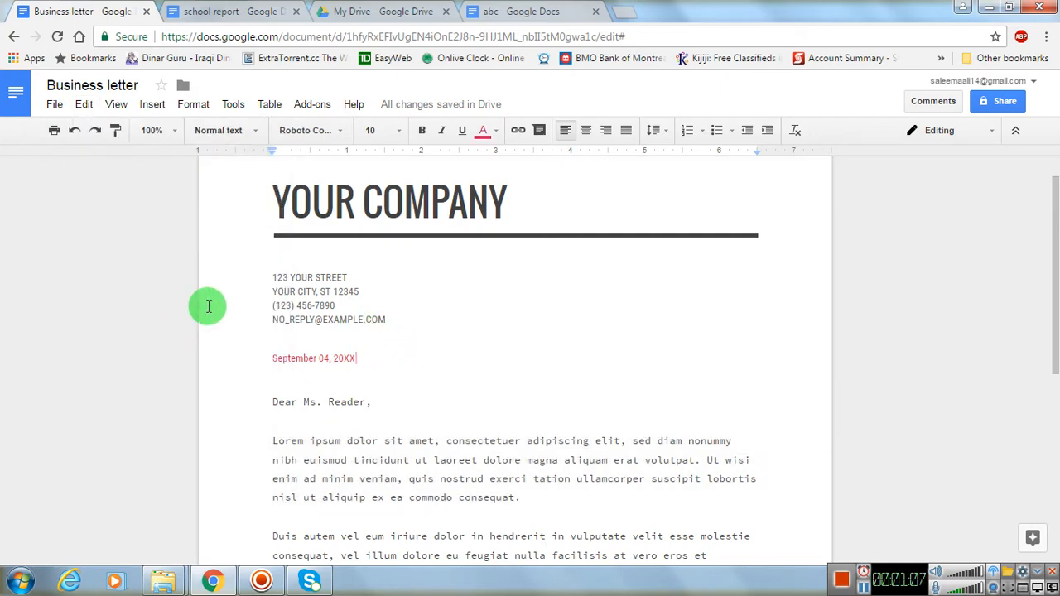
click(84, 105)
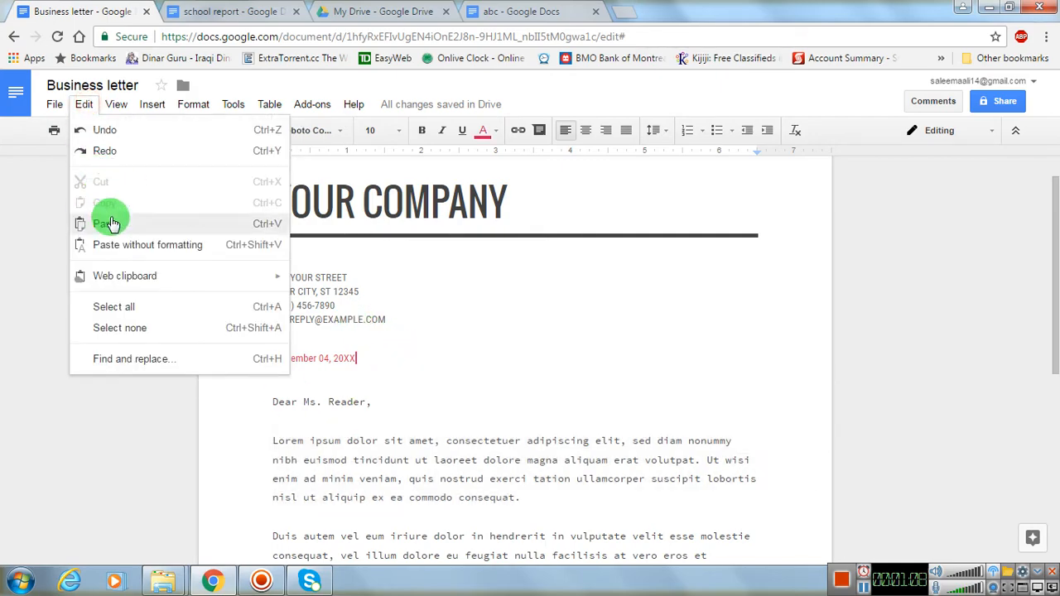
- Cut the "Lorem ipsum" paragraph below the greeting out of the letter
drag(272, 442, 522, 502)
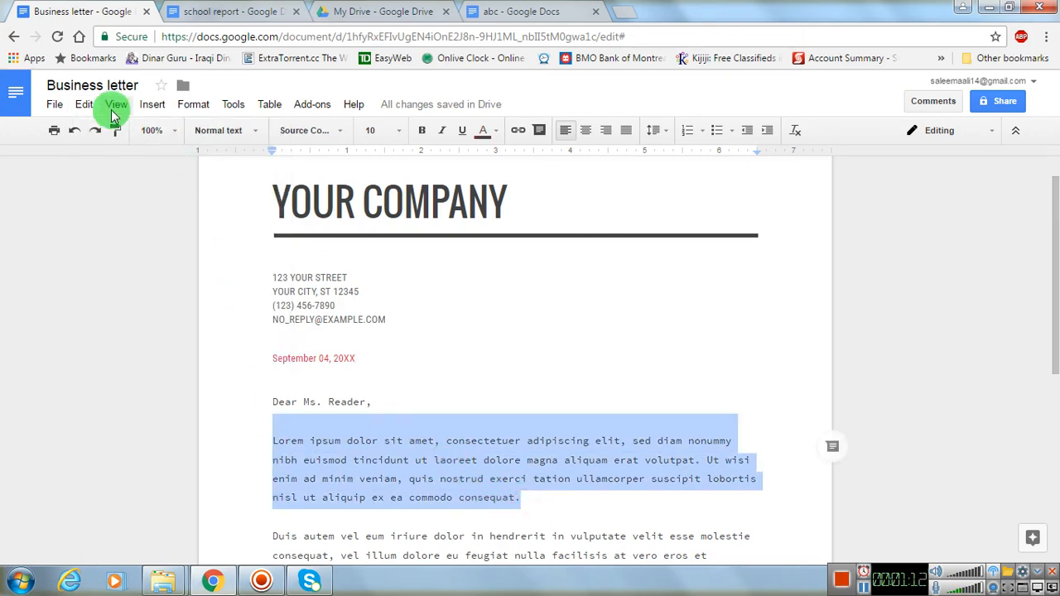
click(84, 105)
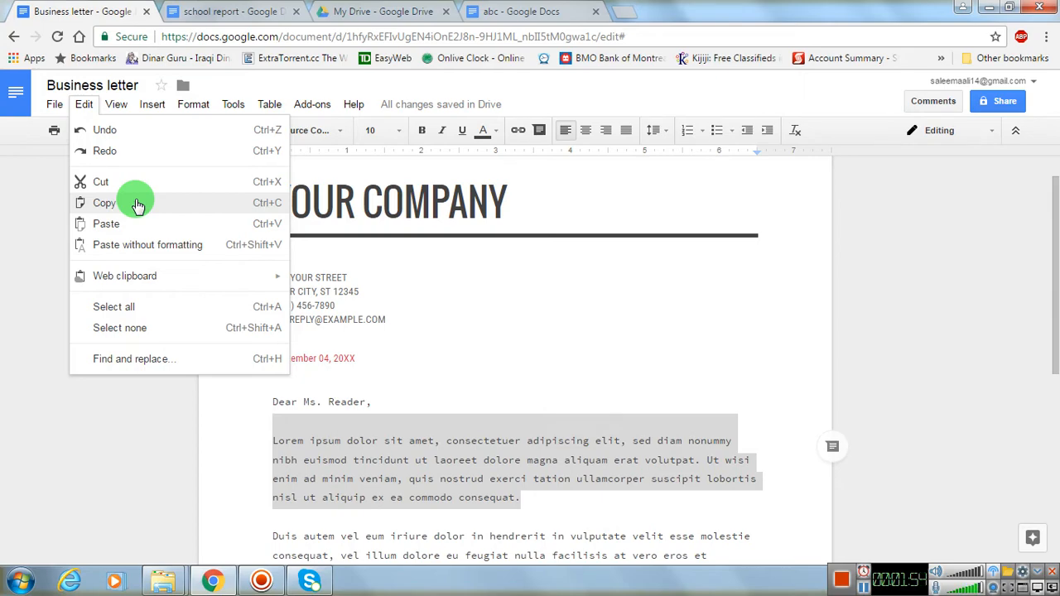
click(140, 182)
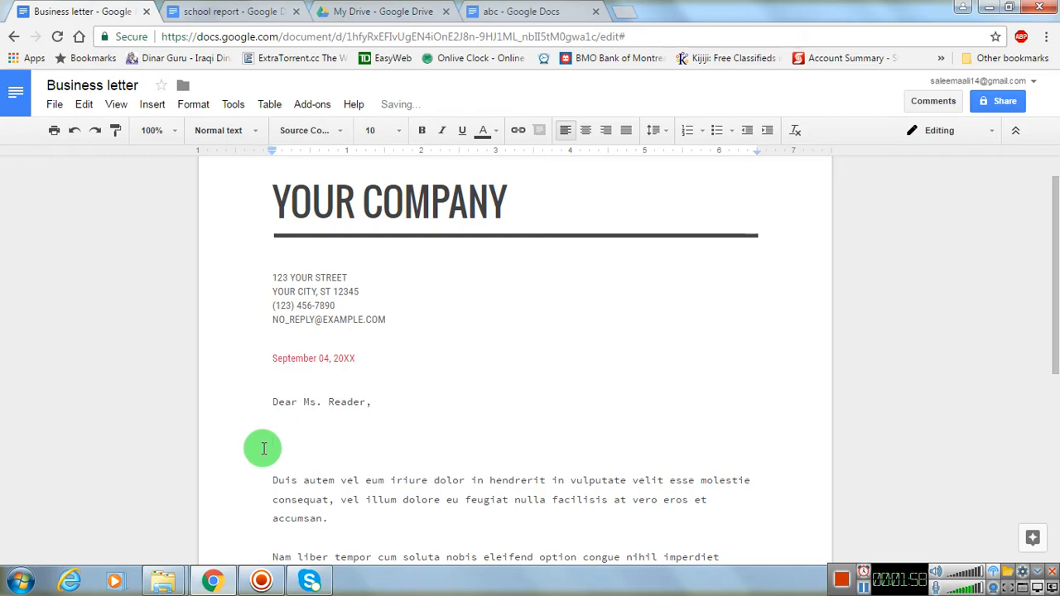
- Write "This is a test." as the first body paragraph below the greeting, correcting misplaced letters and the extra space
text(This is  a t)
click(264, 448)
text(est)
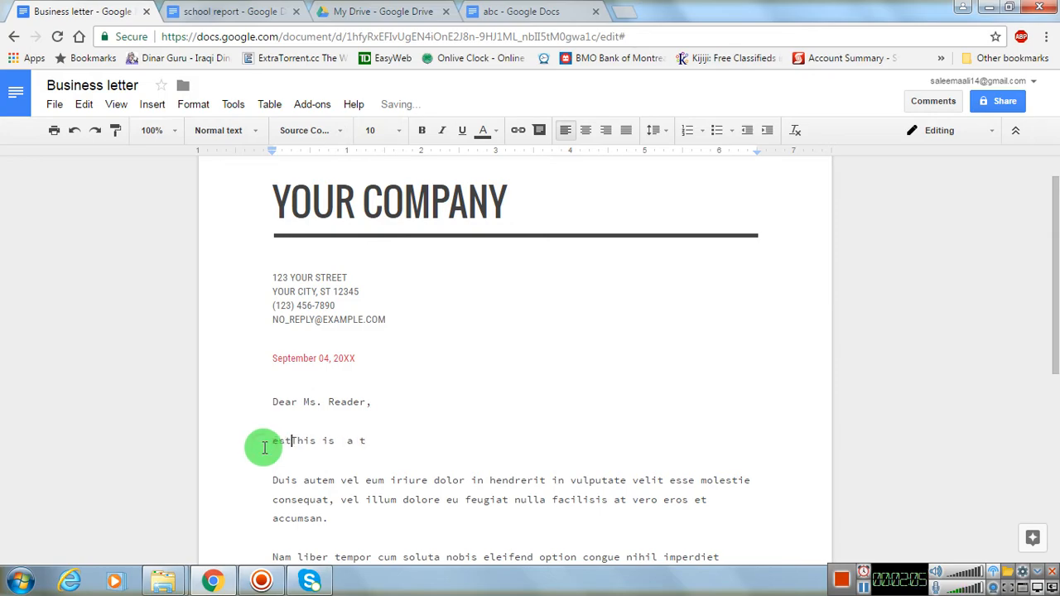
key(BackSpace)
key(BackSpace)
key(BackSpace)
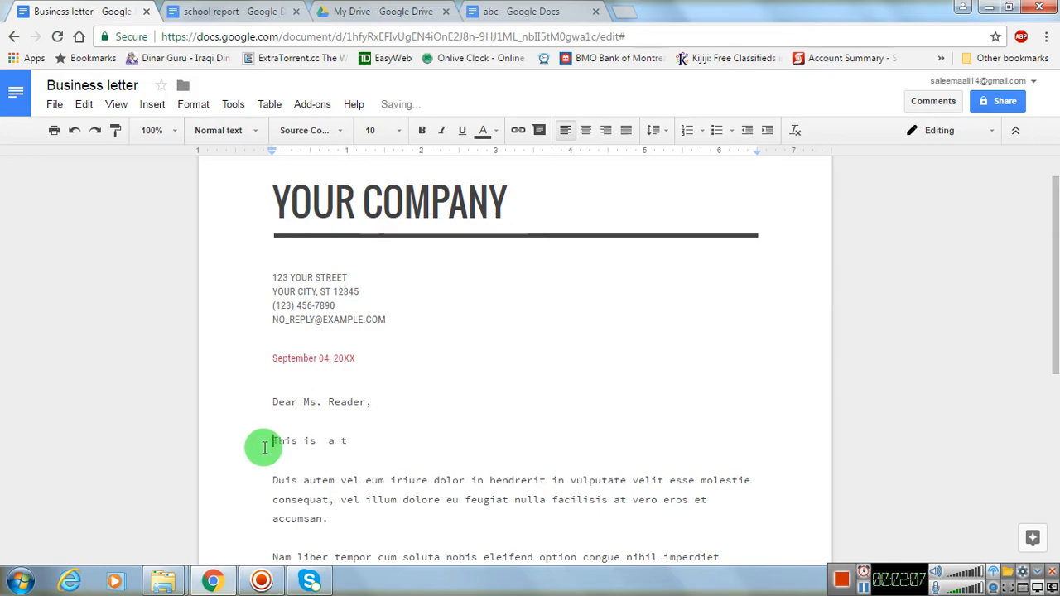
key(BackSpace)
key(Return)
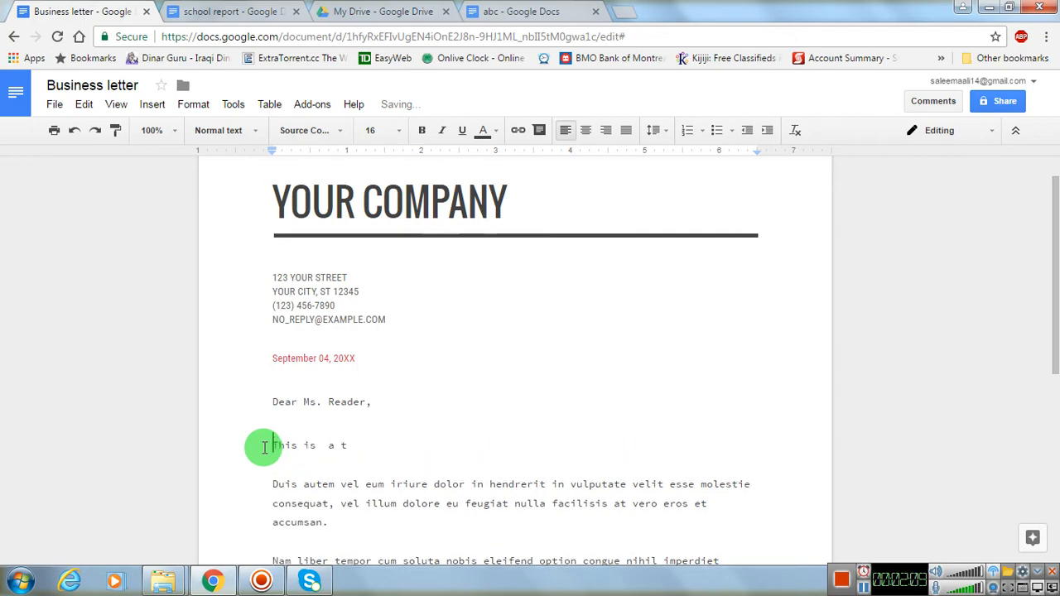
key(Right)
key(Right)
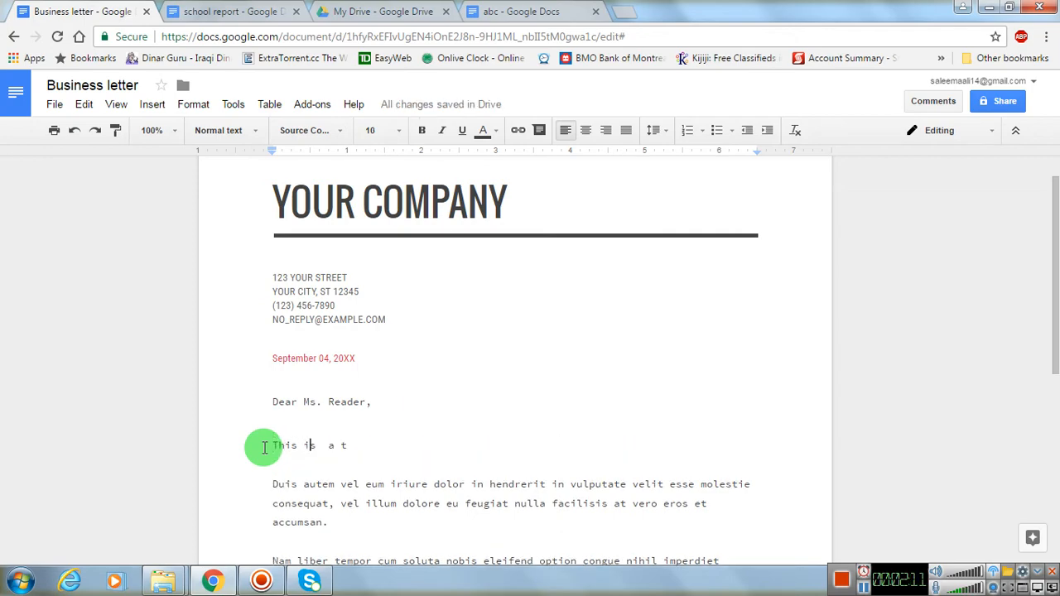
key(Delete)
text(.)
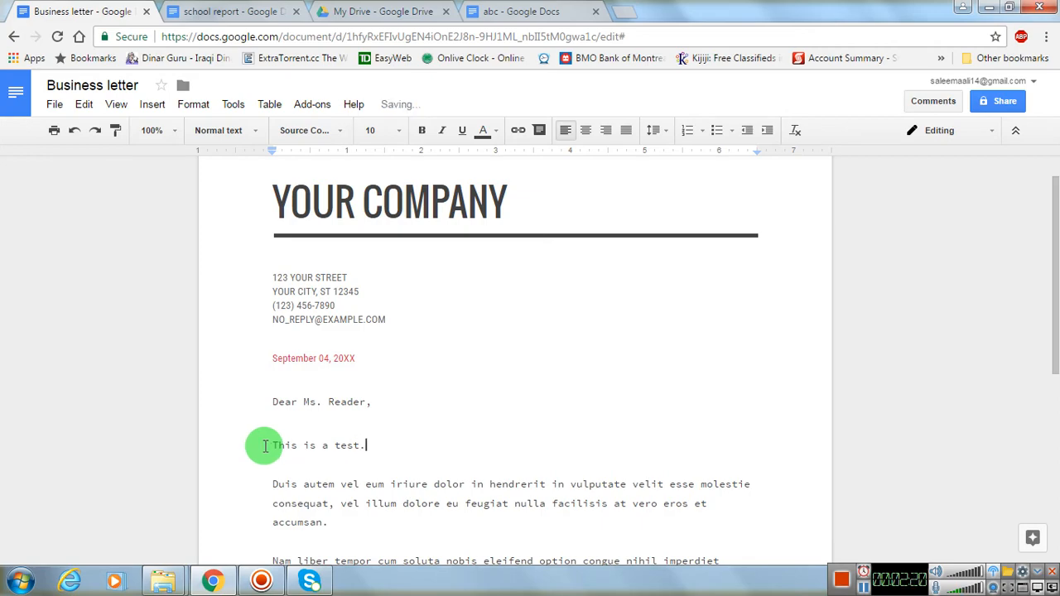
- Copy the "This is a test." paragraph and paste it on a new line below YOUR NAME
drag(373, 442, 260, 445)
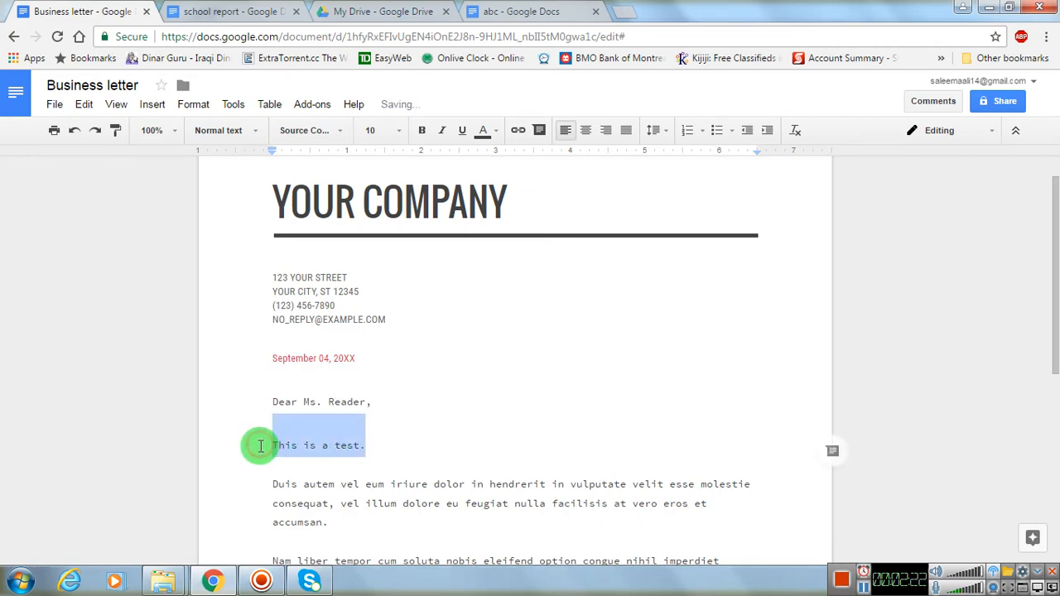
click(84, 106)
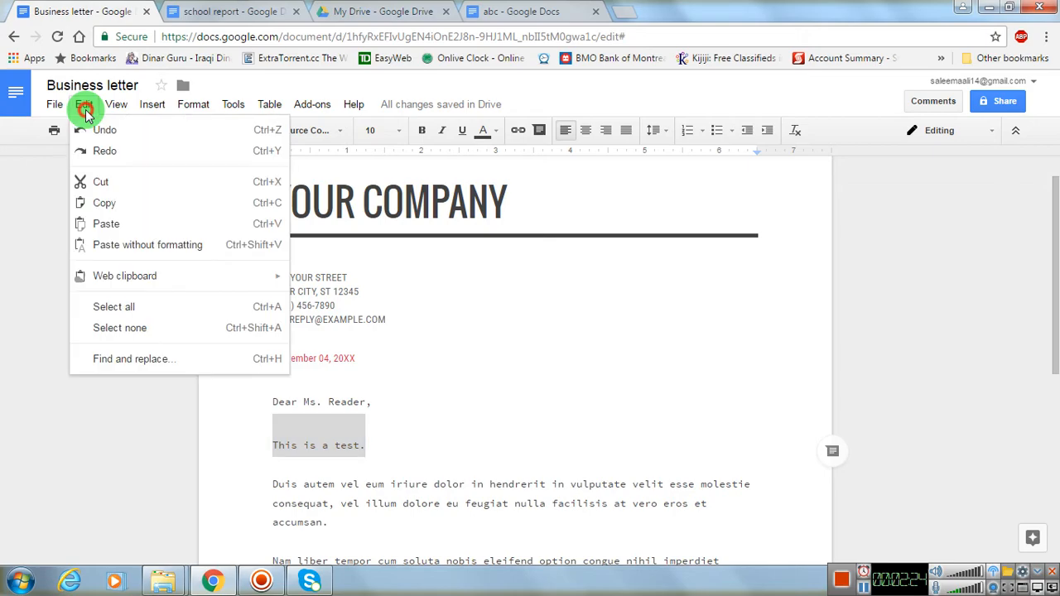
click(103, 203)
scroll(353, 364, down, 5)
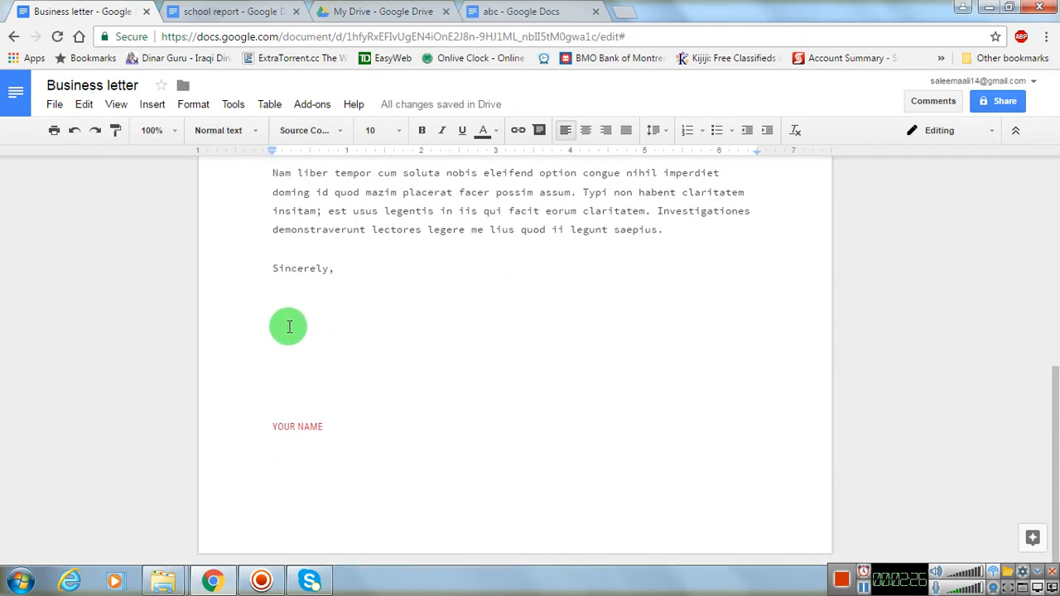
click(299, 474)
click(348, 415)
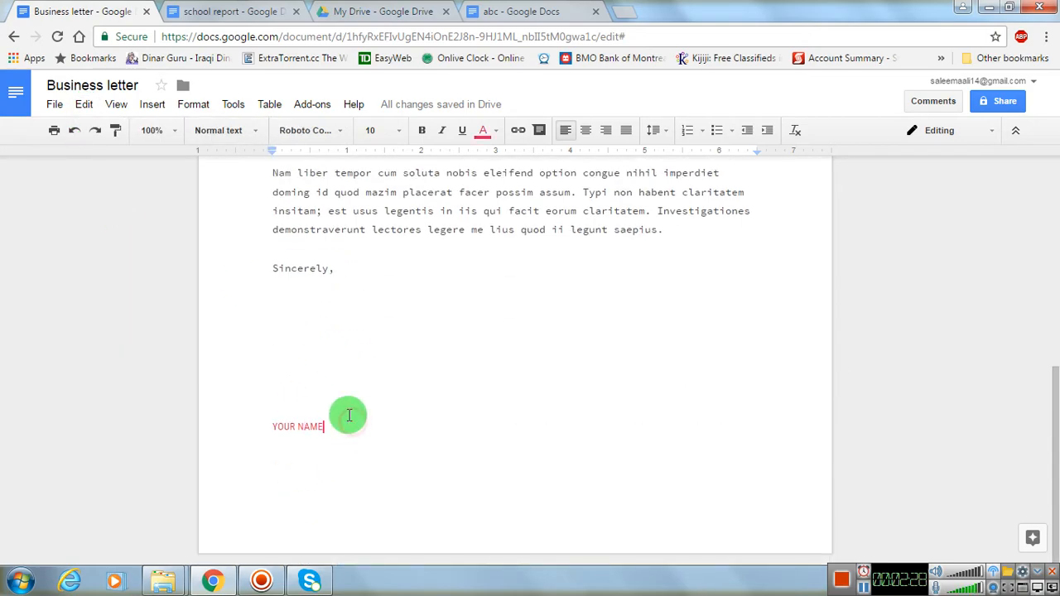
key(Return)
key(ctrl+v)
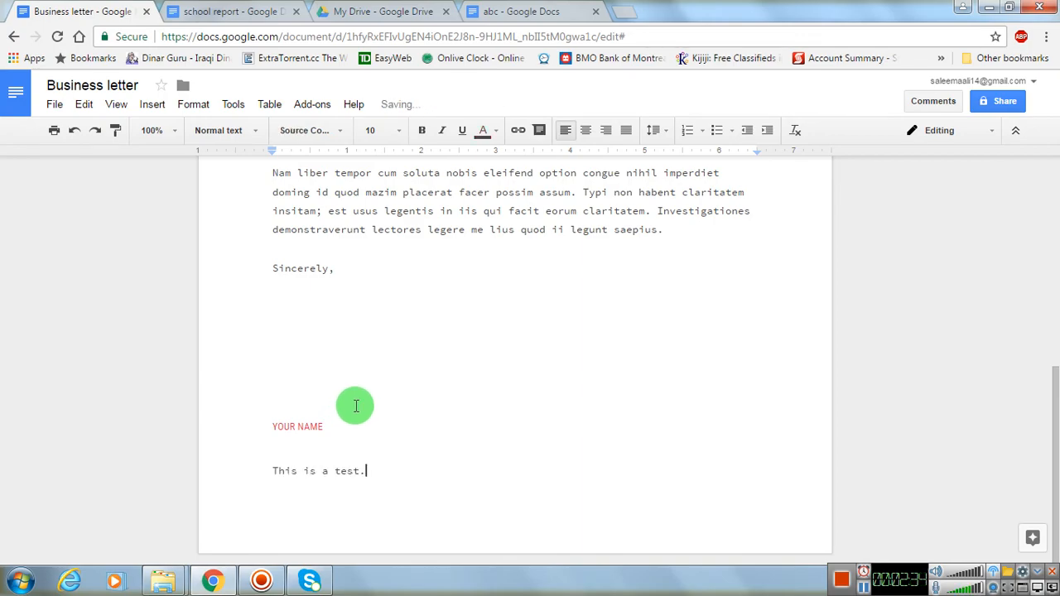
- Move the "This is a test." paragraph from below the greeting to the blank space between "Sincerely," and YOUR NAME
scroll(356, 403, up, 5)
scroll(365, 404, down, 1)
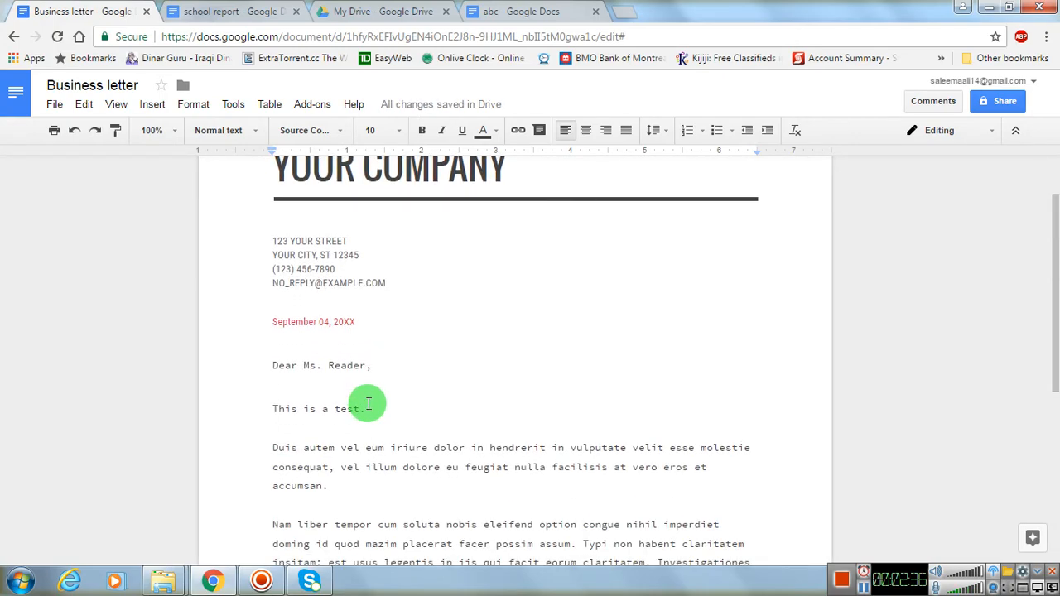
scroll(370, 418, down, 3)
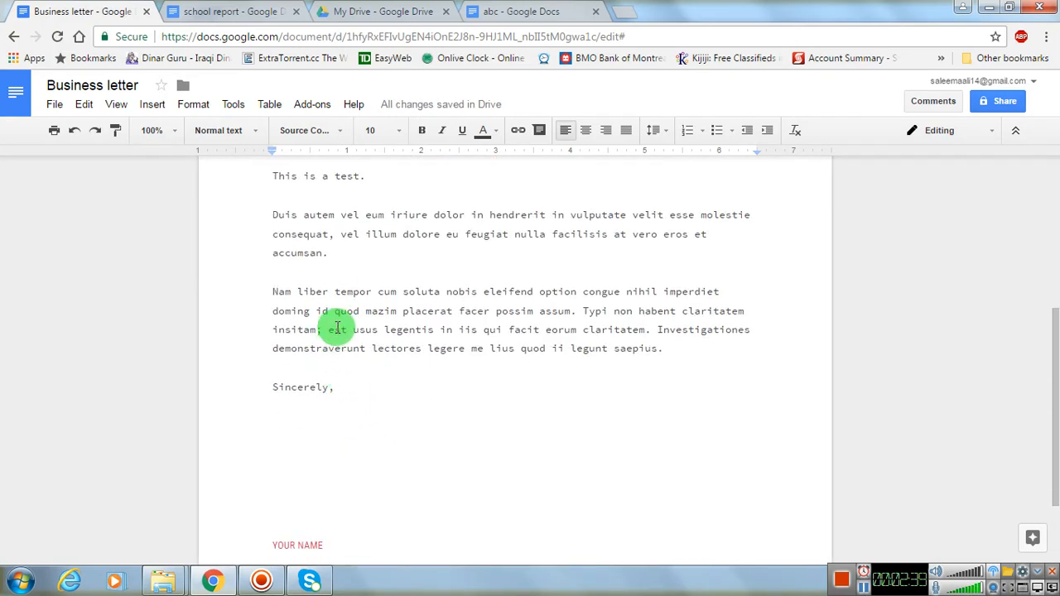
scroll(331, 306, up, 2)
drag(274, 330, 393, 333)
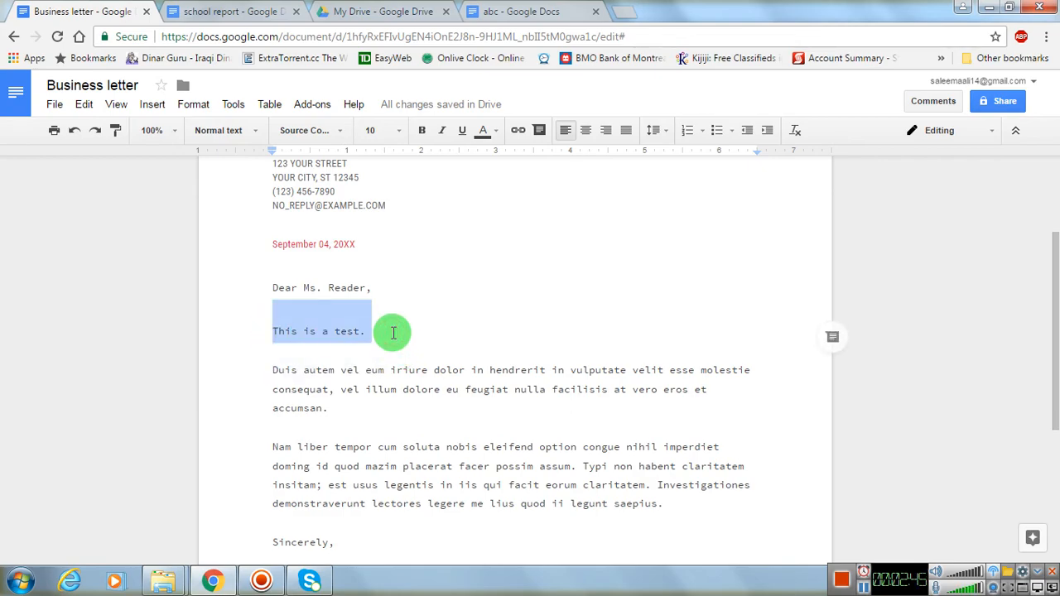
click(85, 106)
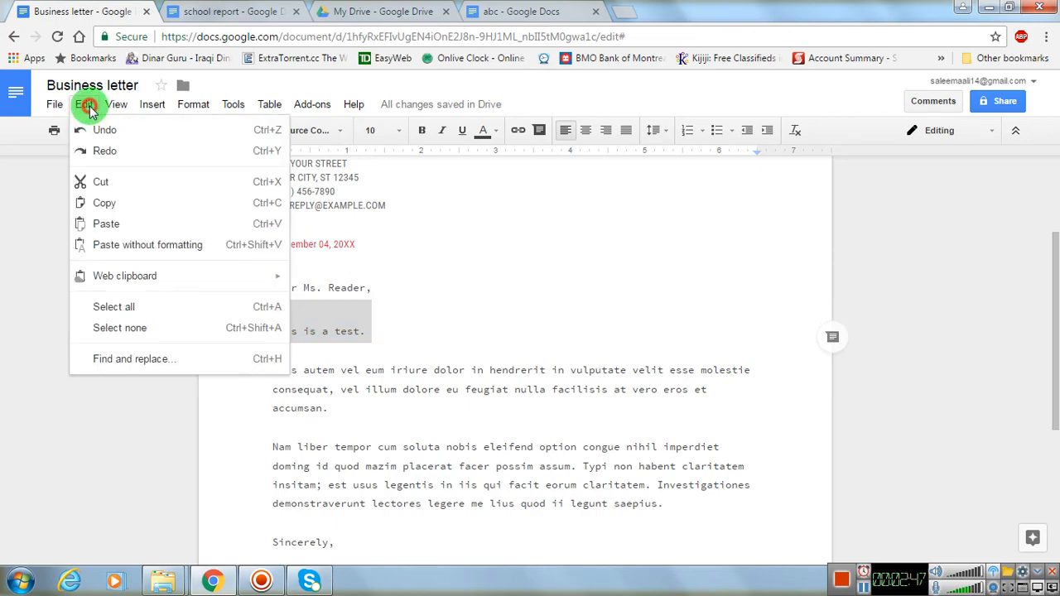
click(90, 186)
scroll(232, 373, down, 2)
click(281, 468)
key(ctrl+v)
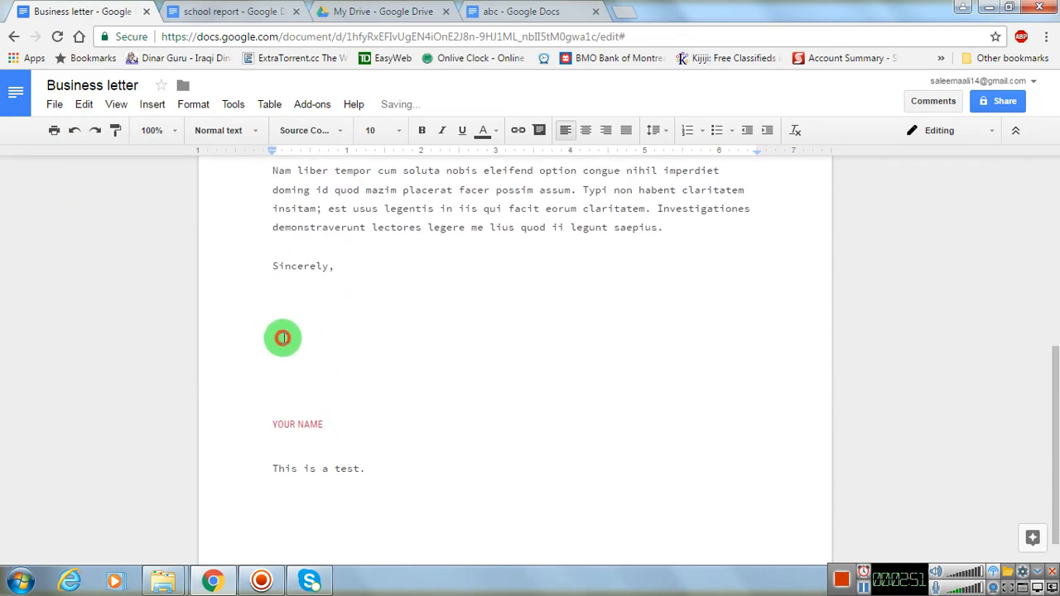
drag(282, 338, 355, 378)
key(ctrl+v)
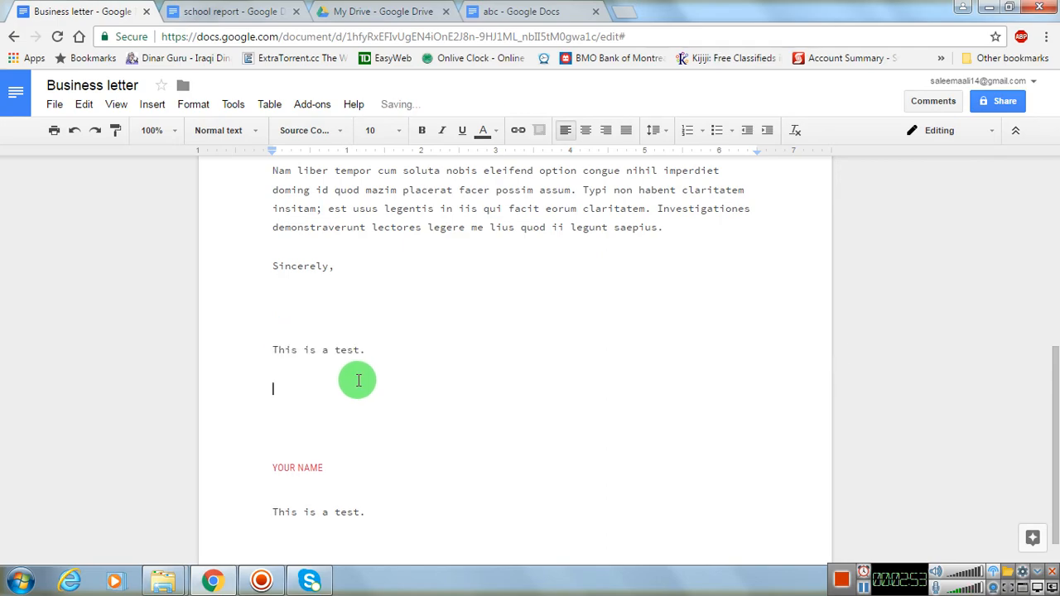
scroll(339, 364, up, 4)
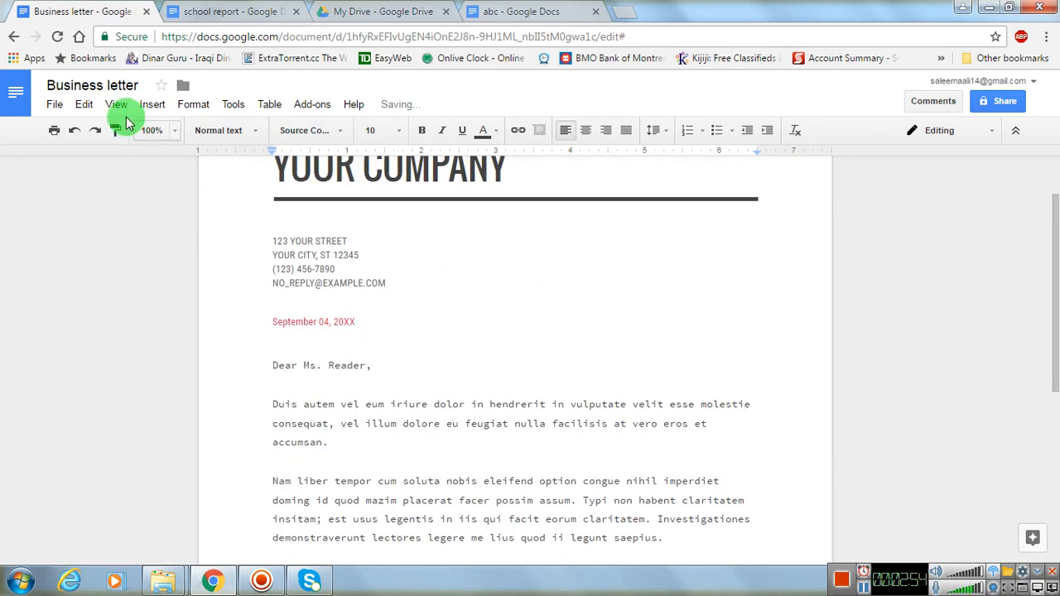
- Copy the "September 04, 20XX" date line above the greeting
click(91, 108)
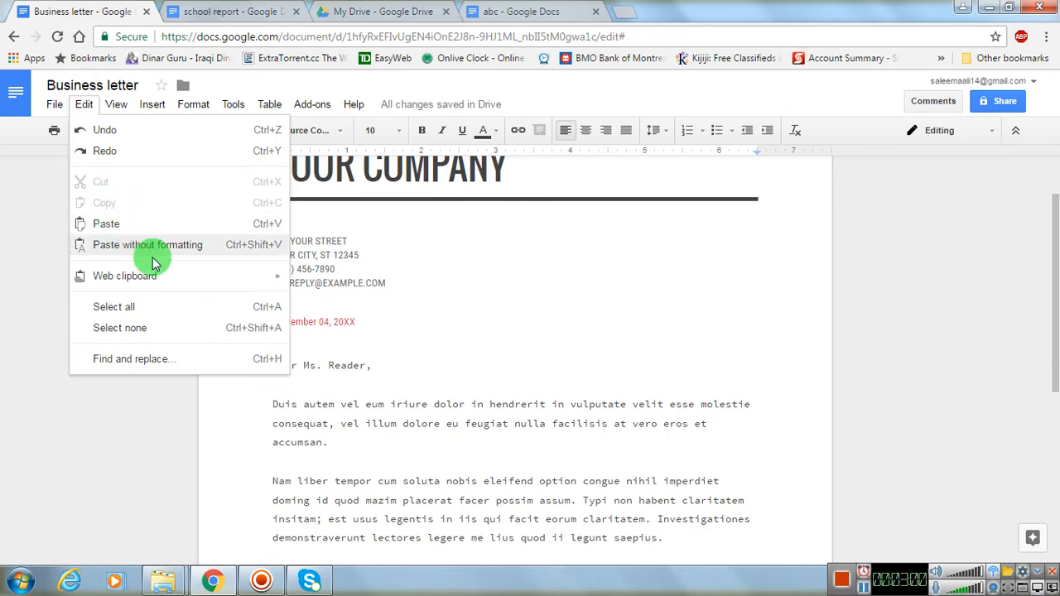
click(359, 323)
drag(359, 324, 267, 320)
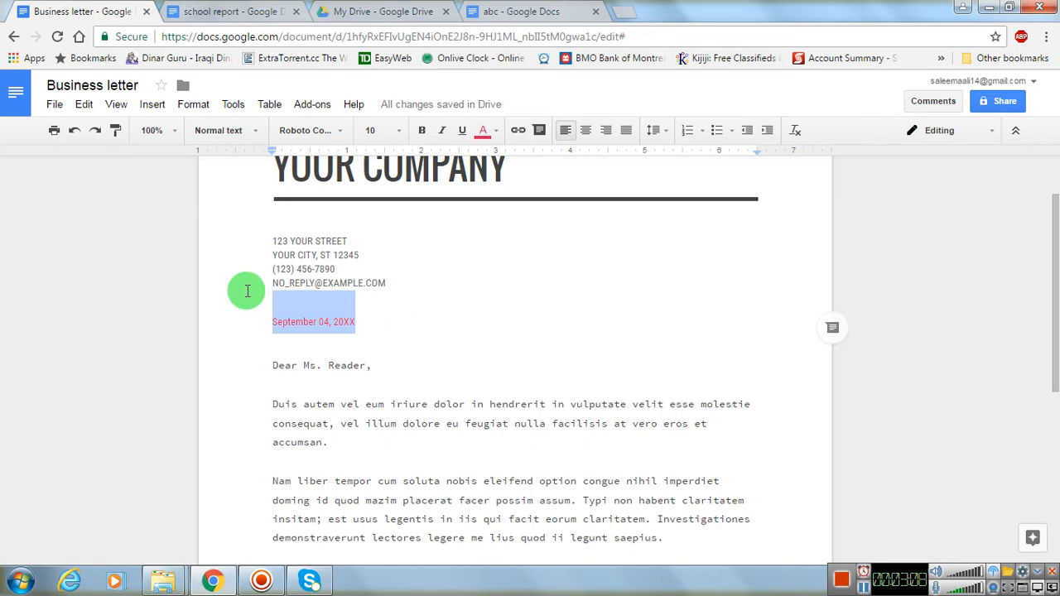
click(83, 104)
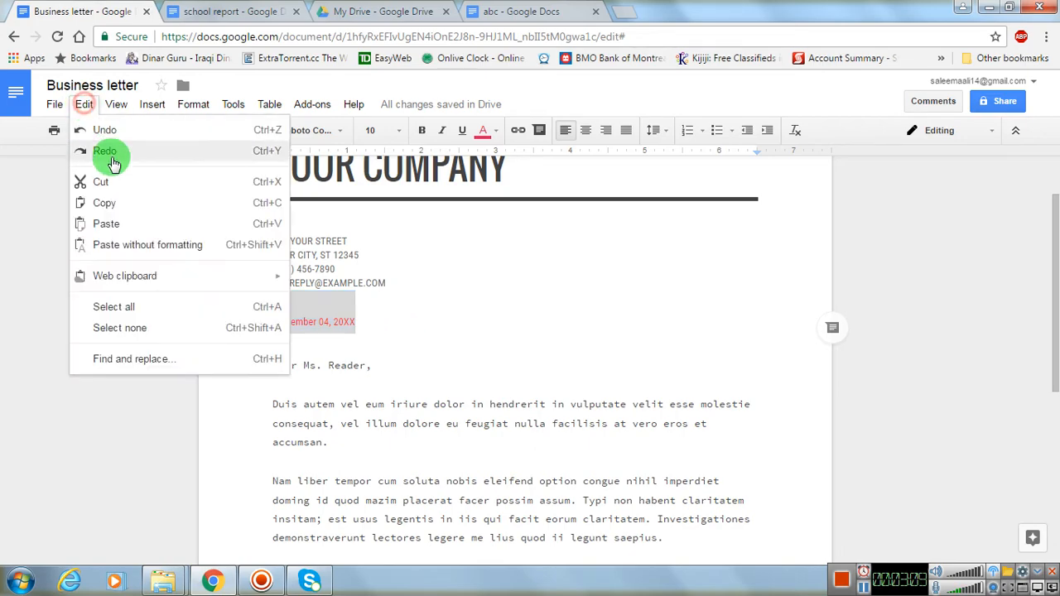
click(114, 203)
- Start a new page after the "This is a test." line below YOUR NAME and paste the copied date there
scroll(236, 334, down, 4)
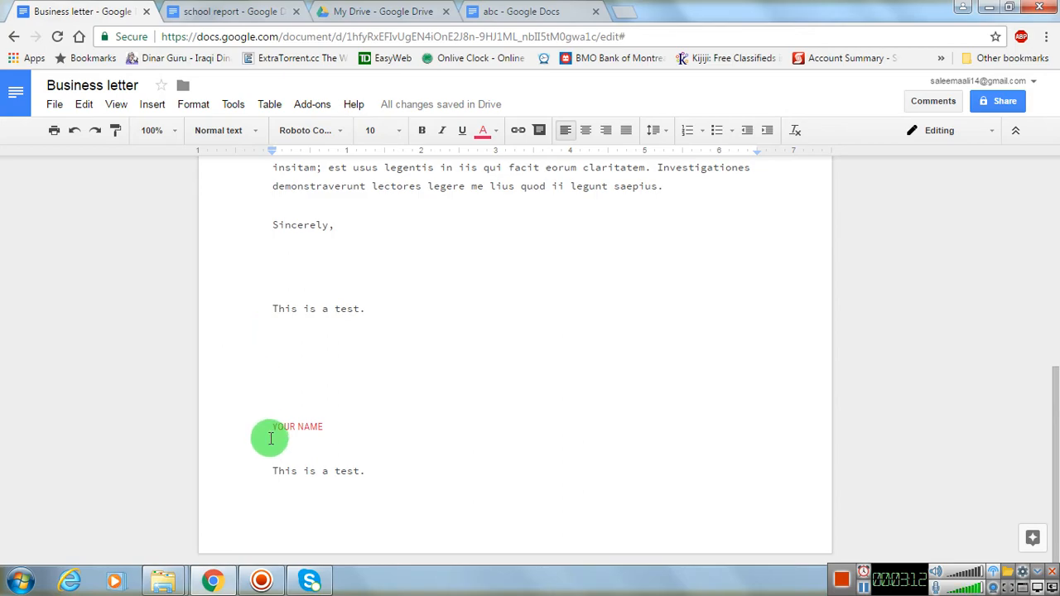
click(284, 468)
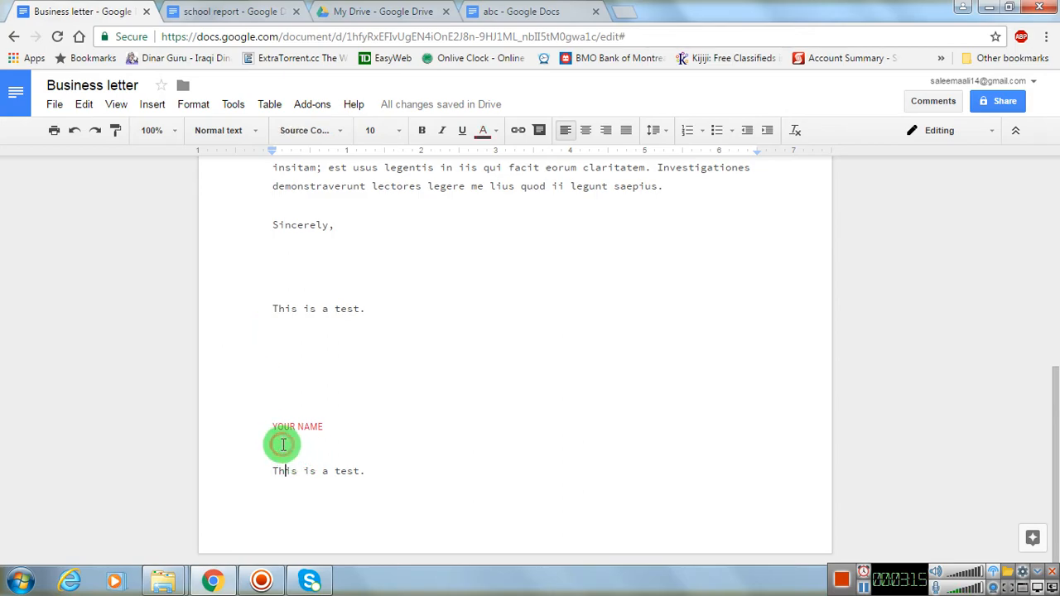
click(374, 470)
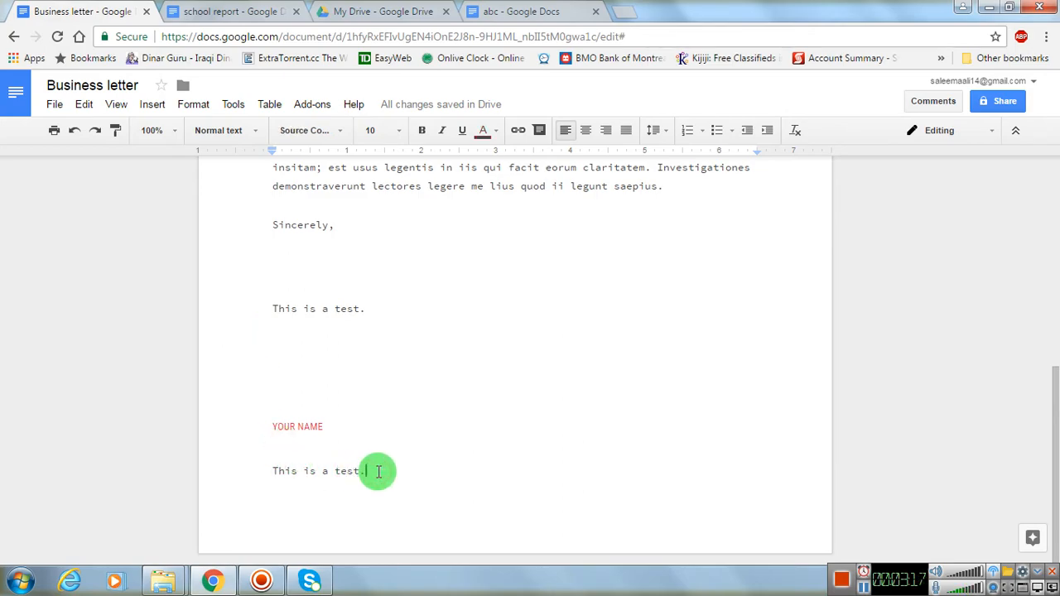
key(ctrl+Return)
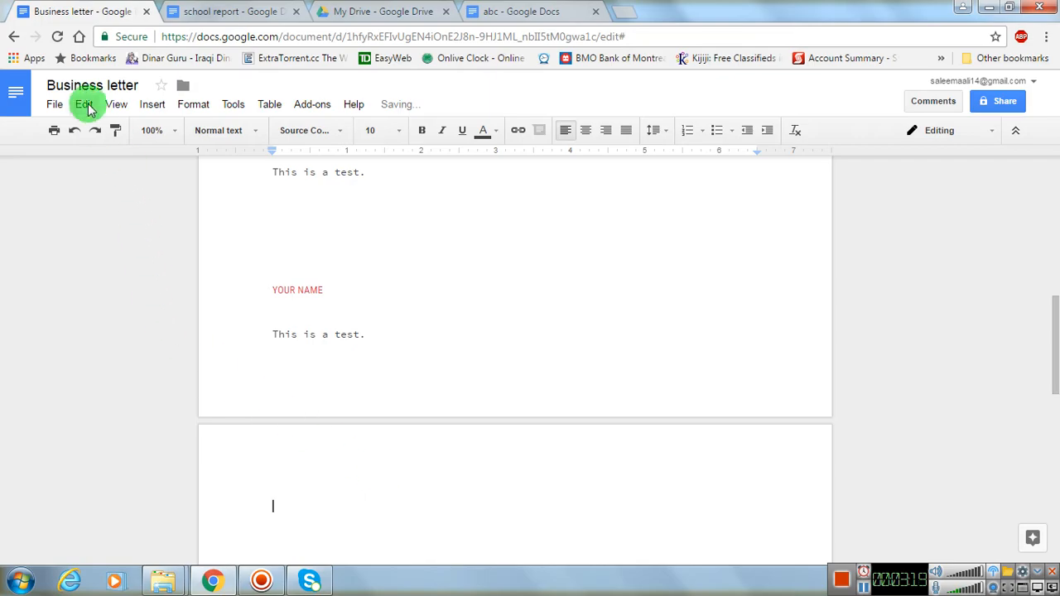
click(85, 104)
click(118, 226)
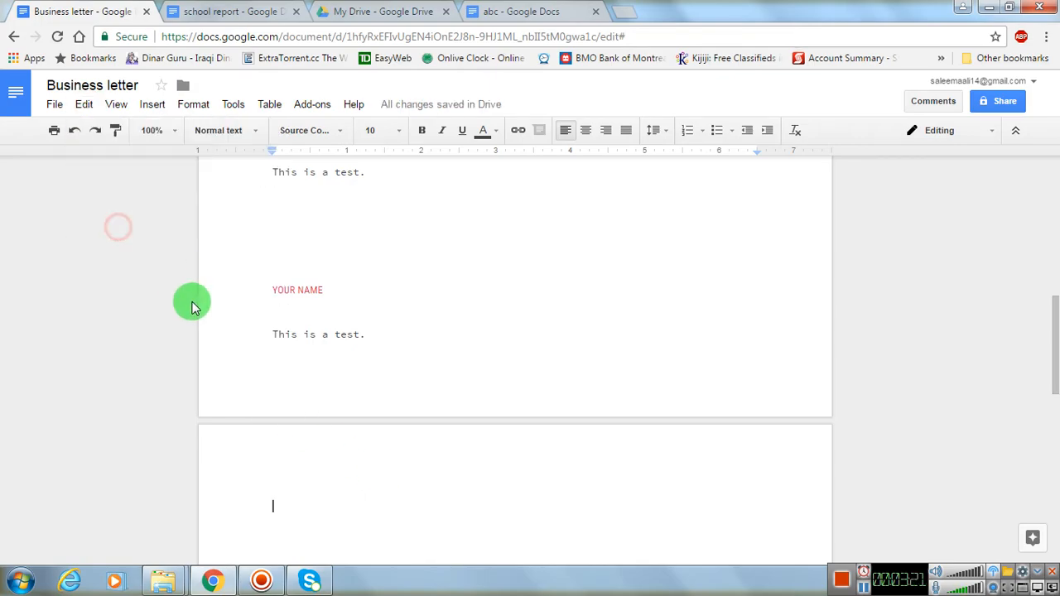
- Paste the date again without formatting on a new line below the first pasted date
key(Return)
click(77, 101)
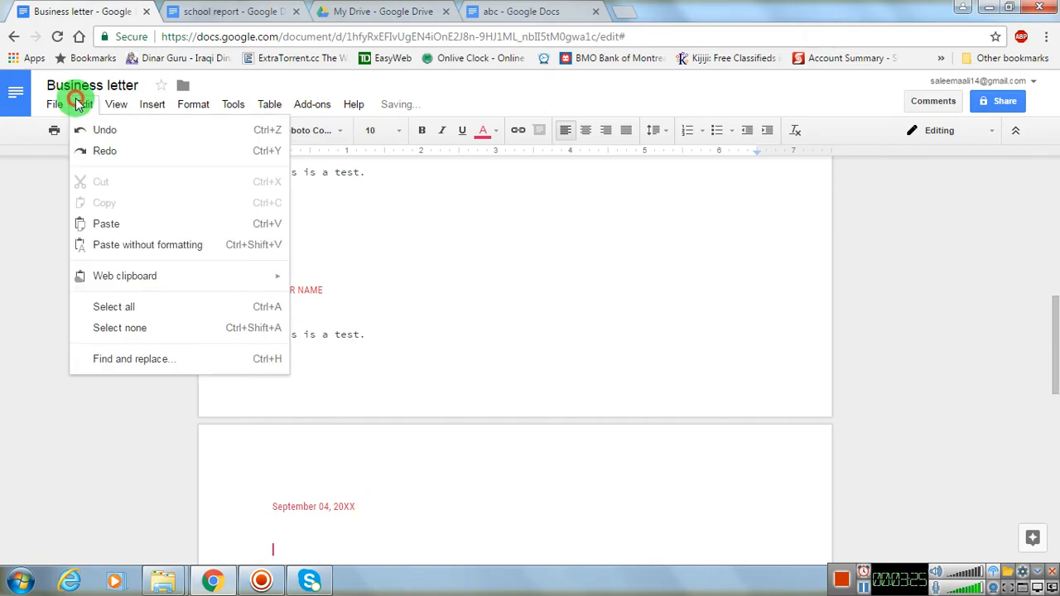
click(110, 245)
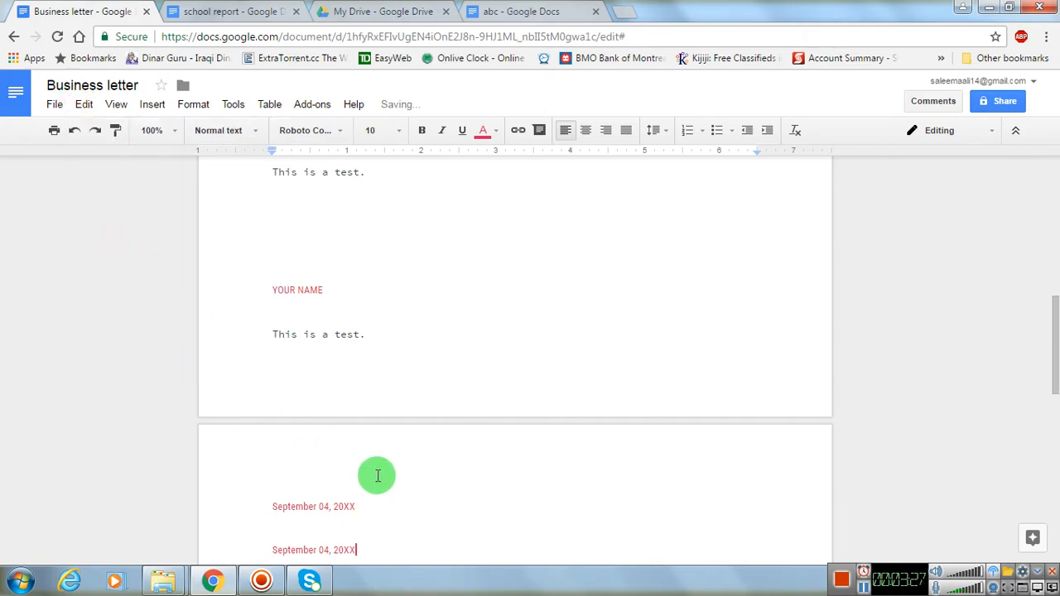
scroll(377, 476, down, 3)
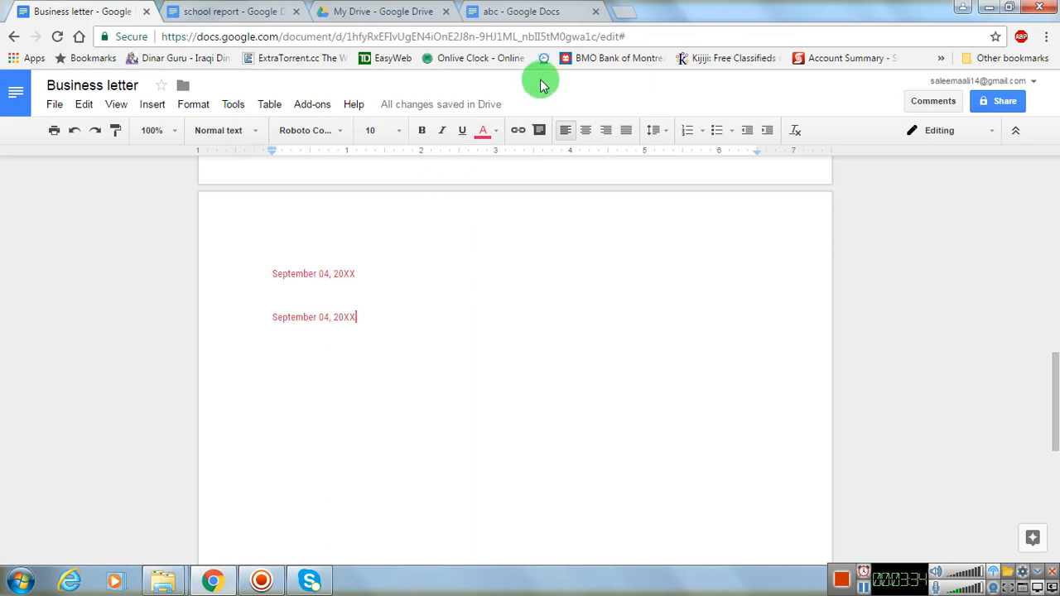
- Open Google in a new browser tab and search for "guyana fact"
click(619, 20)
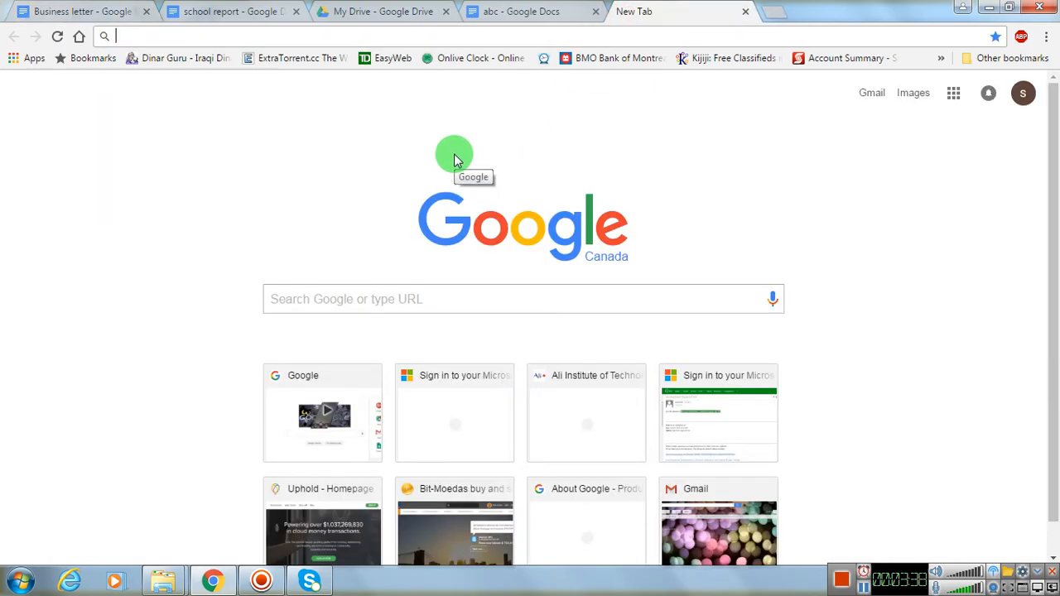
text(go)
key(Return)
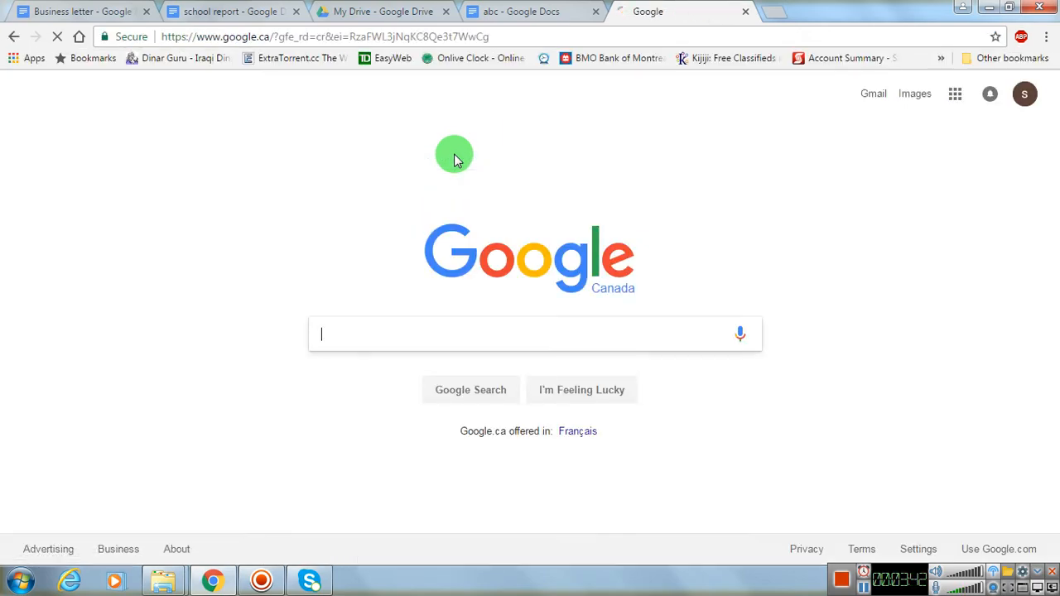
text(guyana )
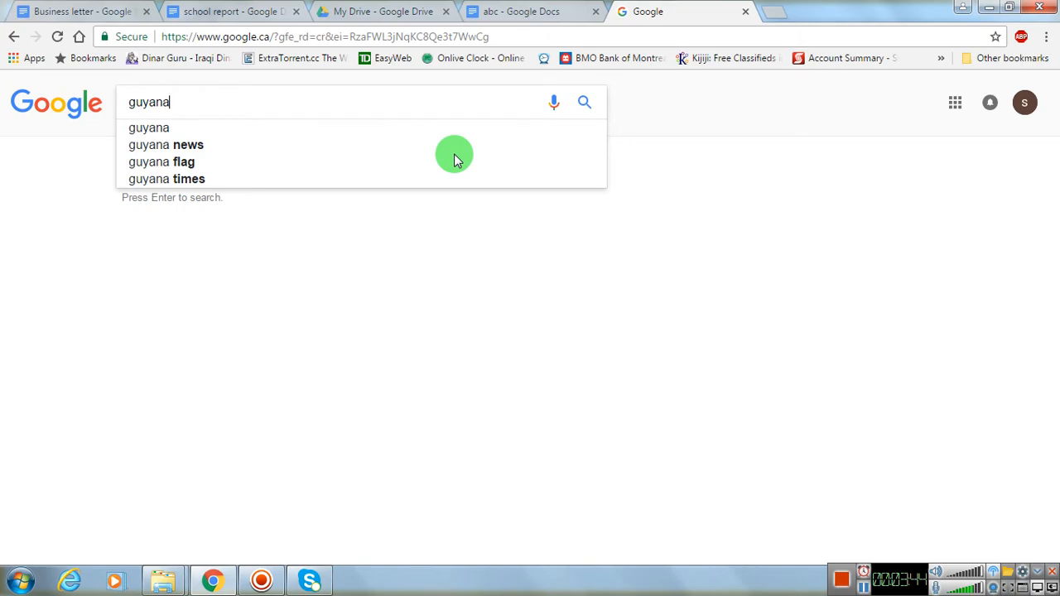
text(fact)
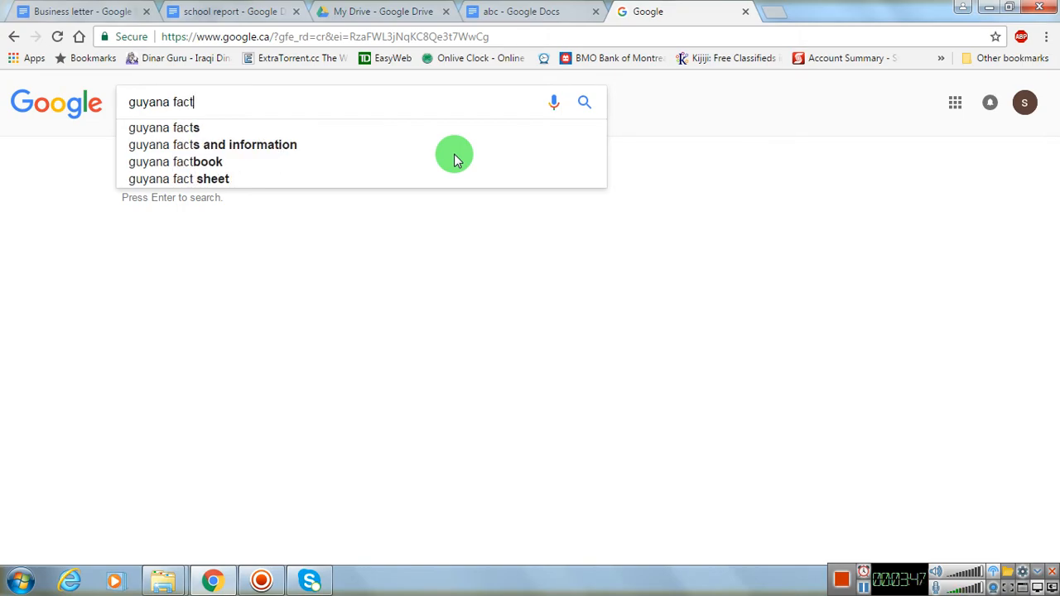
key(Return)
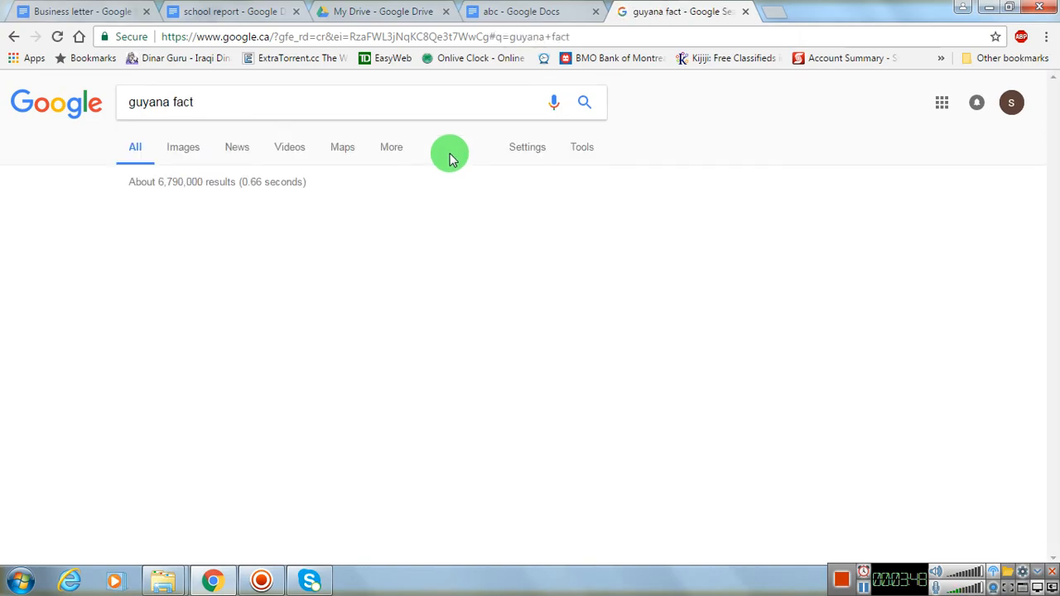
- Look through the search results and open the infoplease page "Guyana: Maps, History, Geography, Government, Culture, Facts"
scroll(406, 236, down, 2)
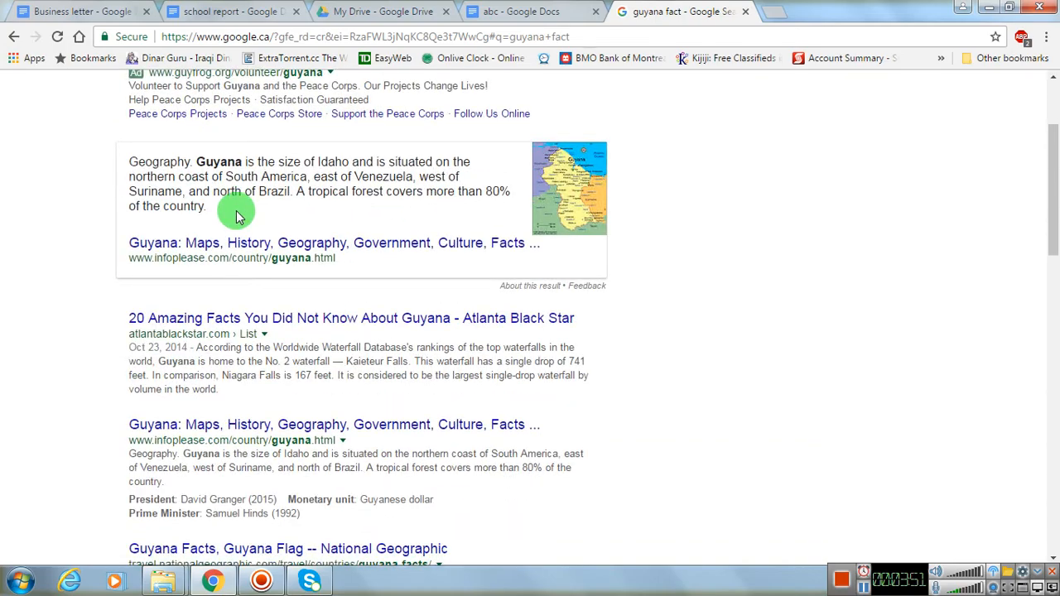
scroll(236, 216, down, 2)
scroll(236, 215, up, 4)
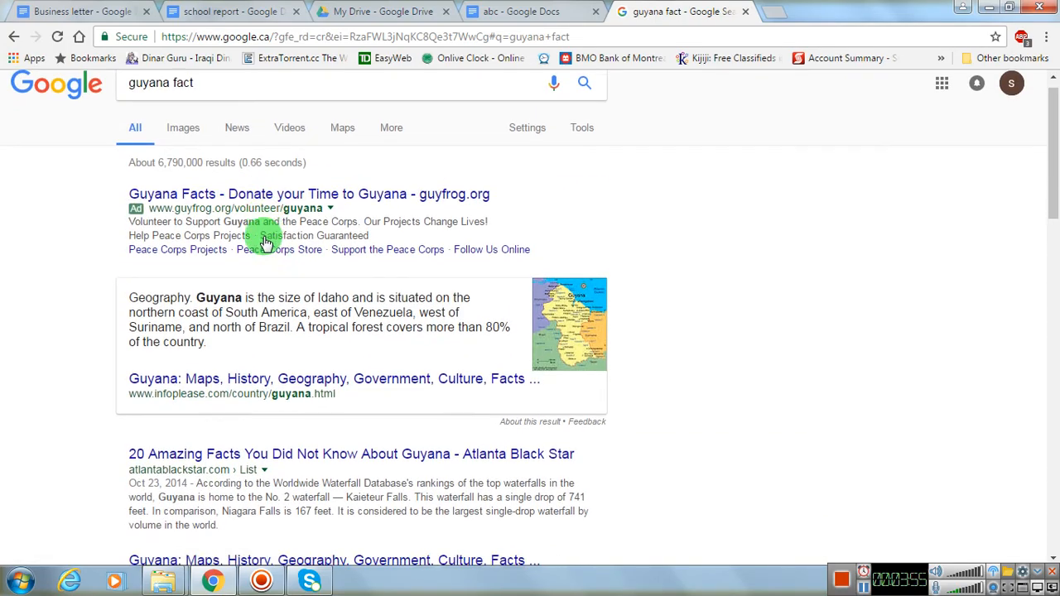
scroll(265, 245, down, 2)
scroll(275, 322, down, 1)
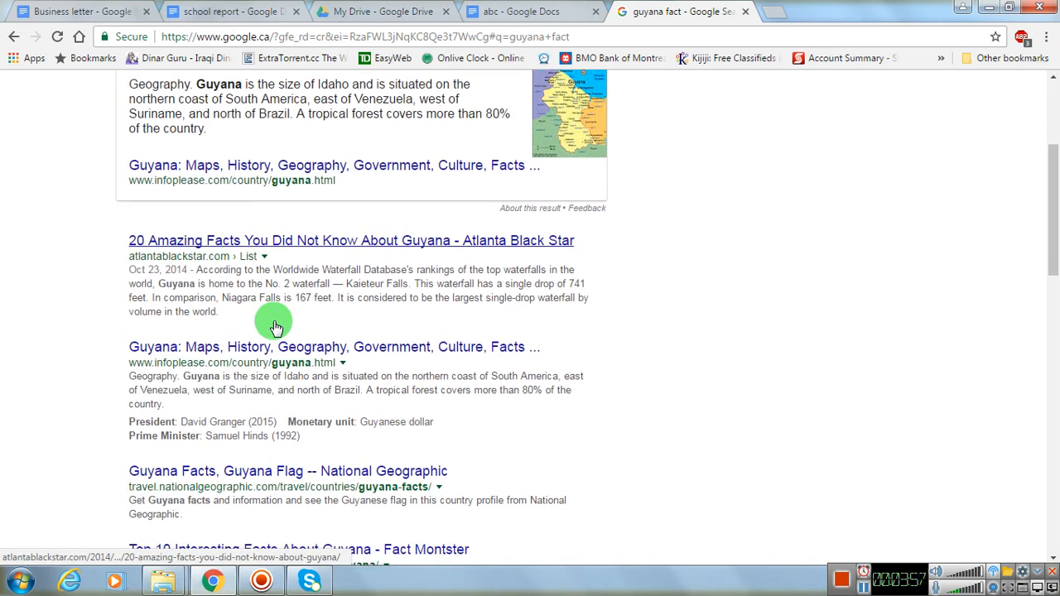
click(337, 350)
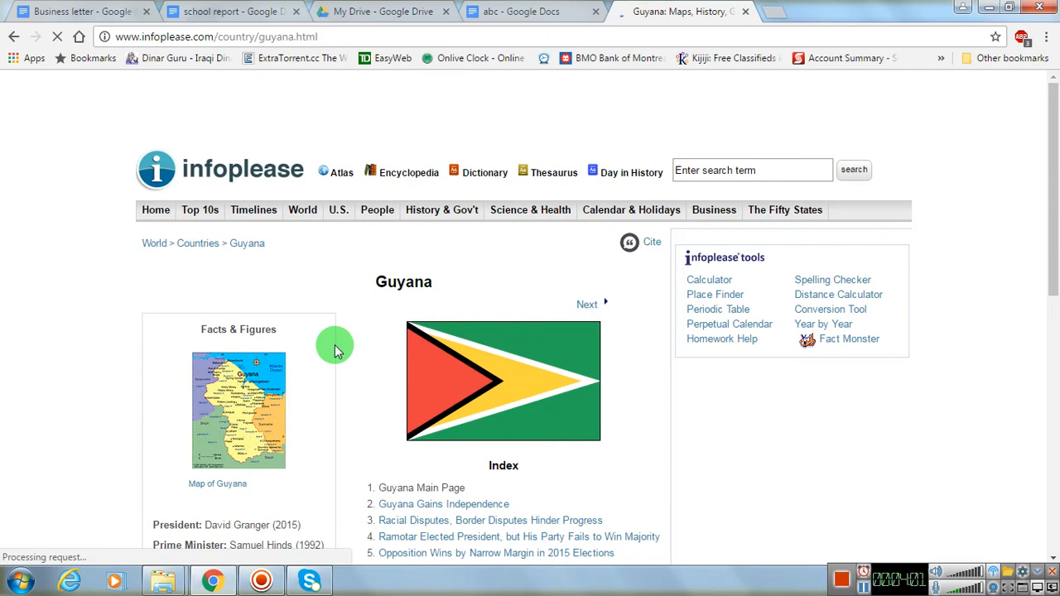
- Copy the Facts & Figures text from "President" through "More Facts & Figures"
scroll(335, 351, down, 3)
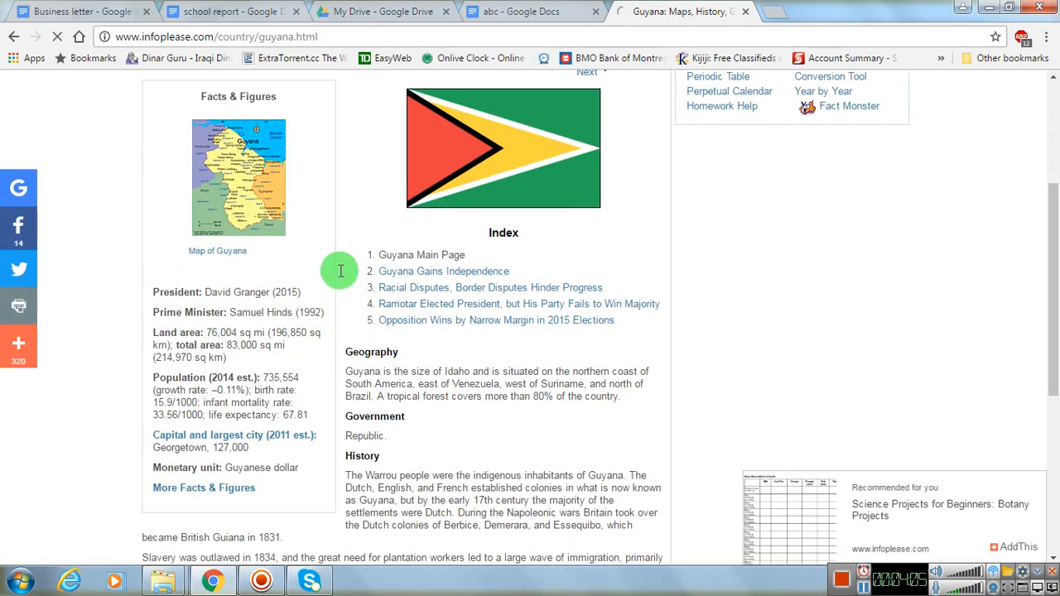
drag(152, 292, 289, 482)
click(297, 488)
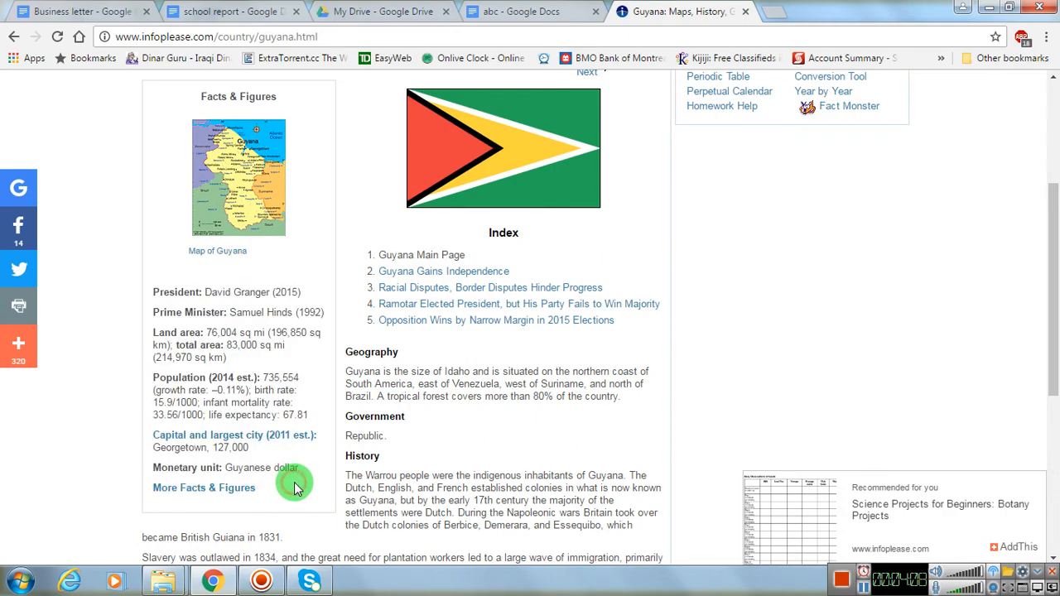
drag(154, 292, 289, 489)
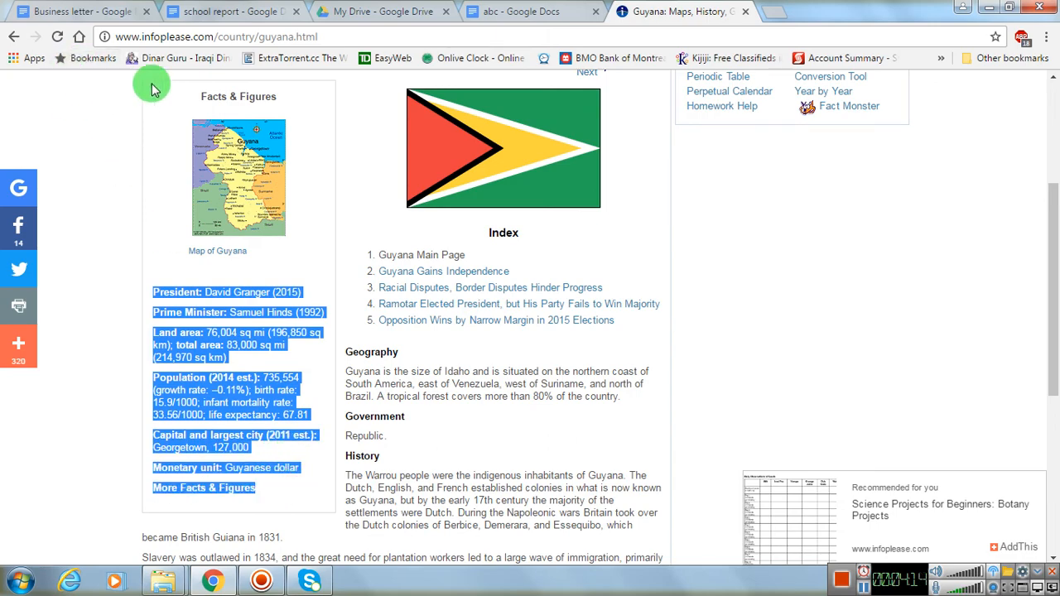
- Return to the Business letter document and paste the Guyana facts with their web formatting below the second pasted date
click(204, 12)
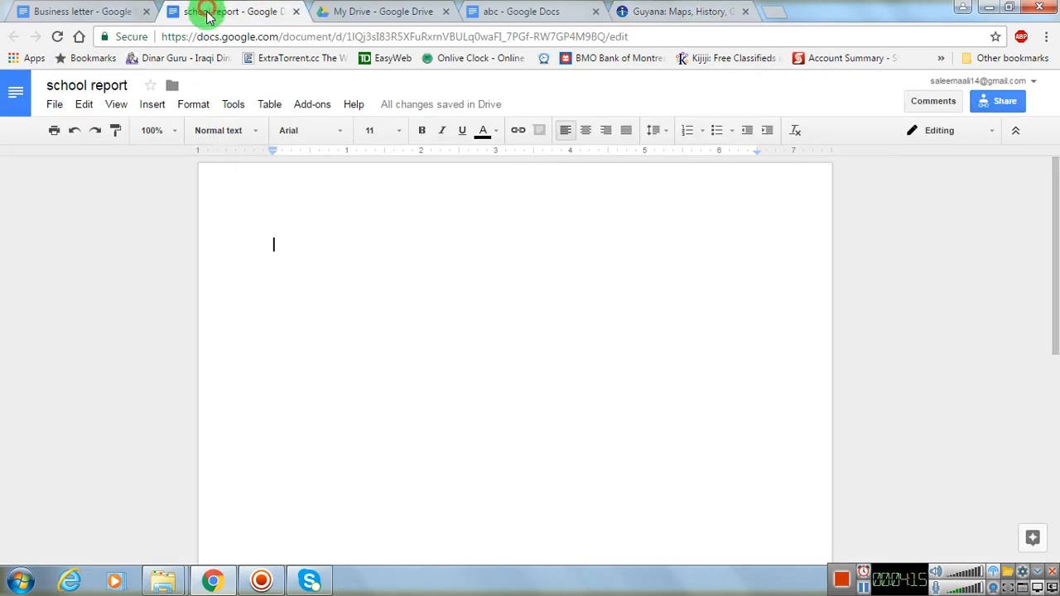
click(99, 13)
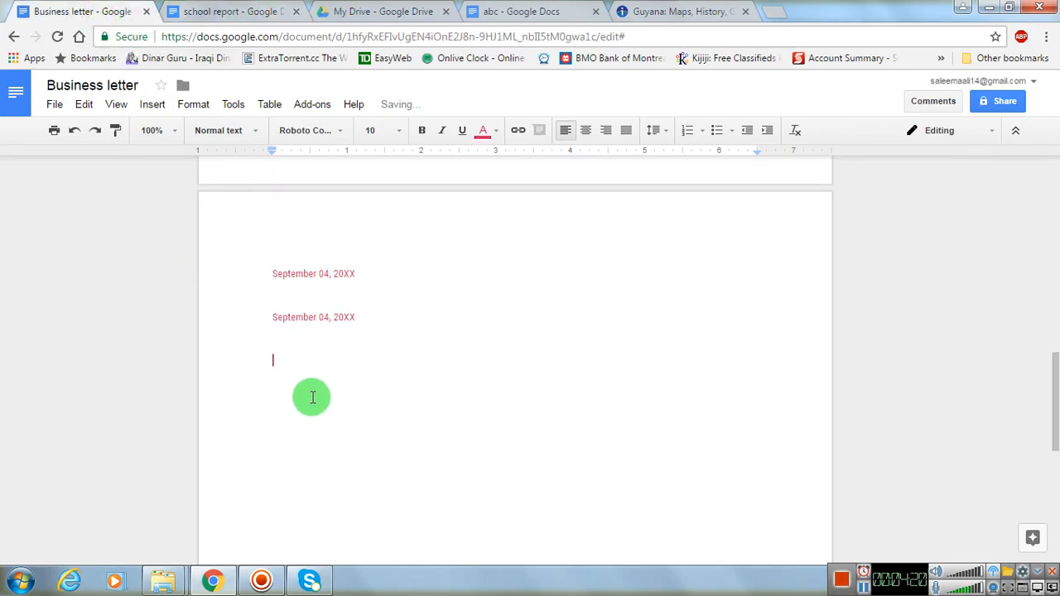
text(President: David Granger (2015) Prime Minister: Samuel Hinds (1992) Land area: 76,004 sq mi (196,850 sq km); total area: 83,000 sq mi (214,970 sq km) Population (2014 est.): 735,554 (growth rate: –0.11%); birth rate: 15.9/1000; infant mortality rate: 33.56/1000; life expectancy: 67.81 Capital and largest city (2011 est.):Georgetown, 127,000 Monetary unit: Guyanese dollar More Facts & Figures)
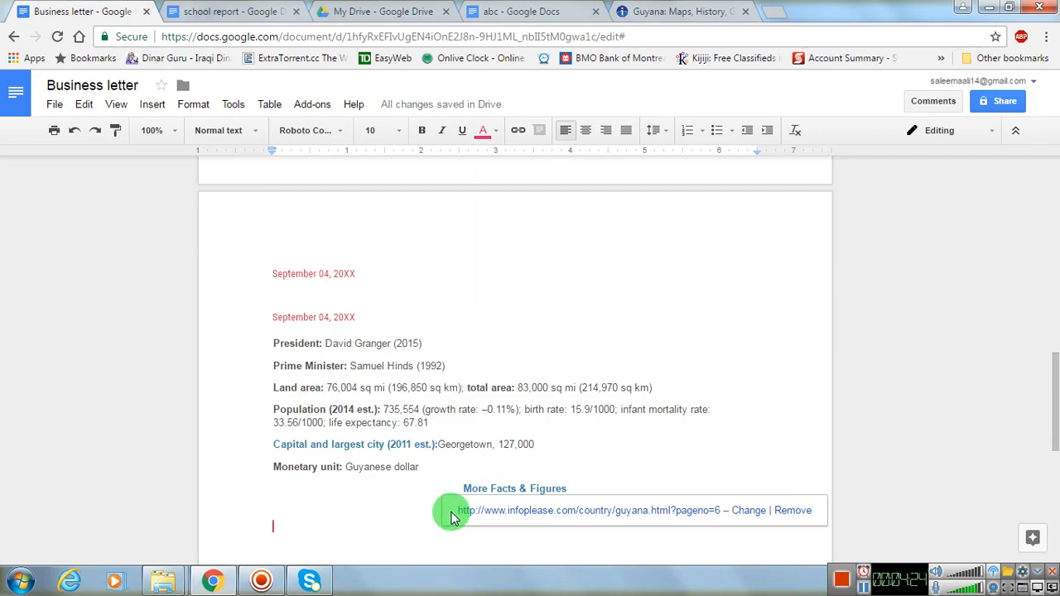
- Paste the Guyana facts again without formatting below the formatted version and compare the two
click(86, 107)
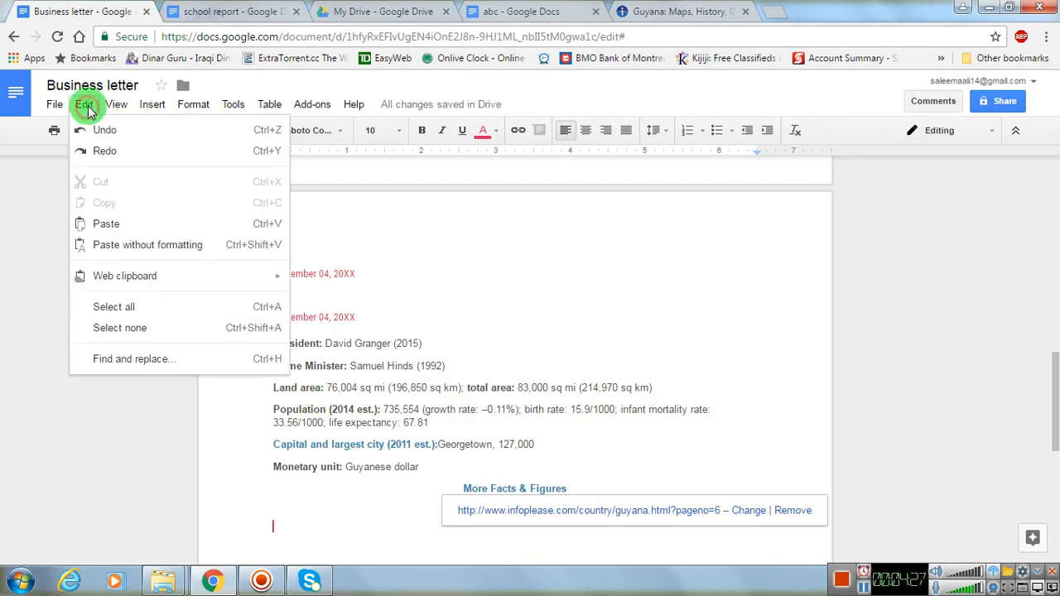
click(127, 245)
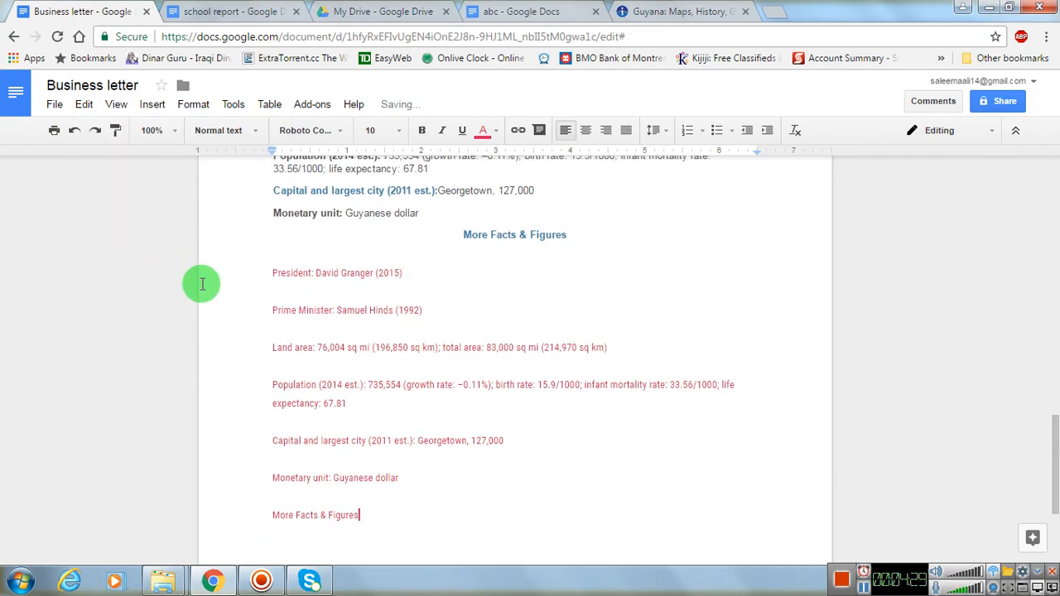
scroll(331, 317, up, 2)
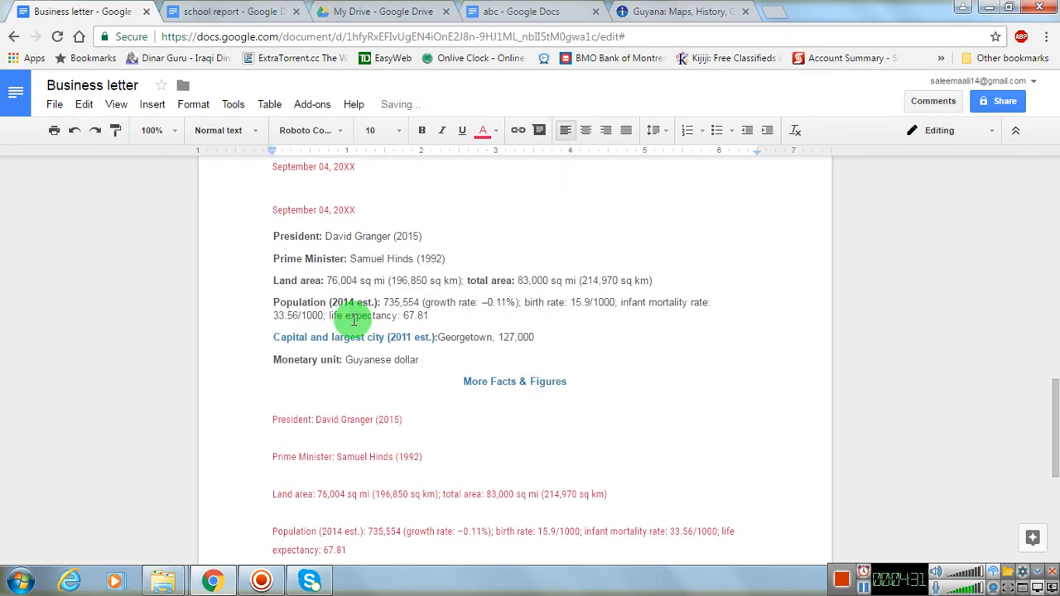
scroll(352, 319, up, 1)
scroll(372, 348, down, 2)
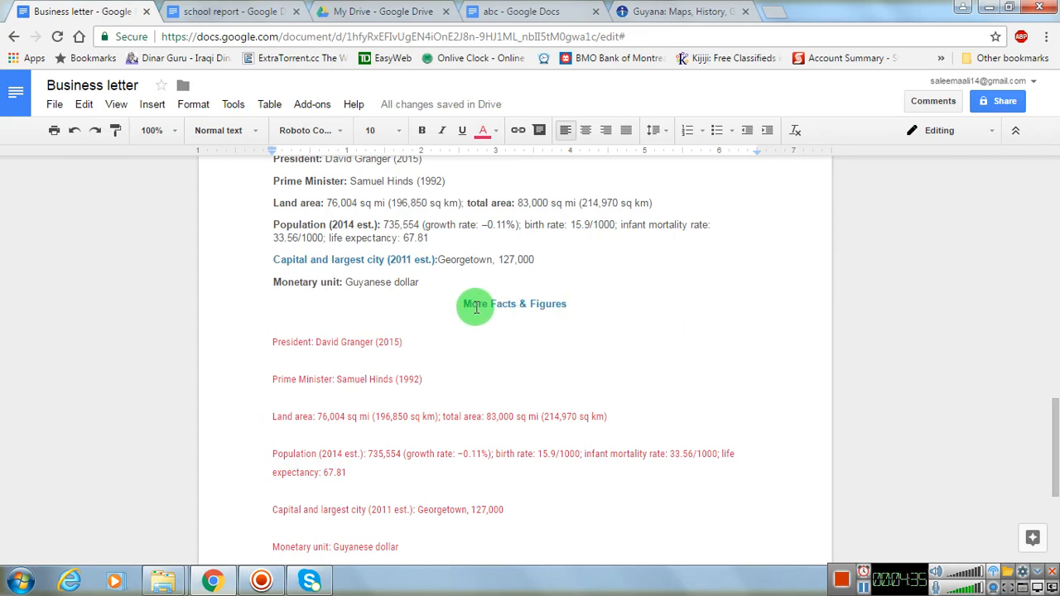
scroll(447, 348, down, 1)
scroll(359, 354, up, 10)
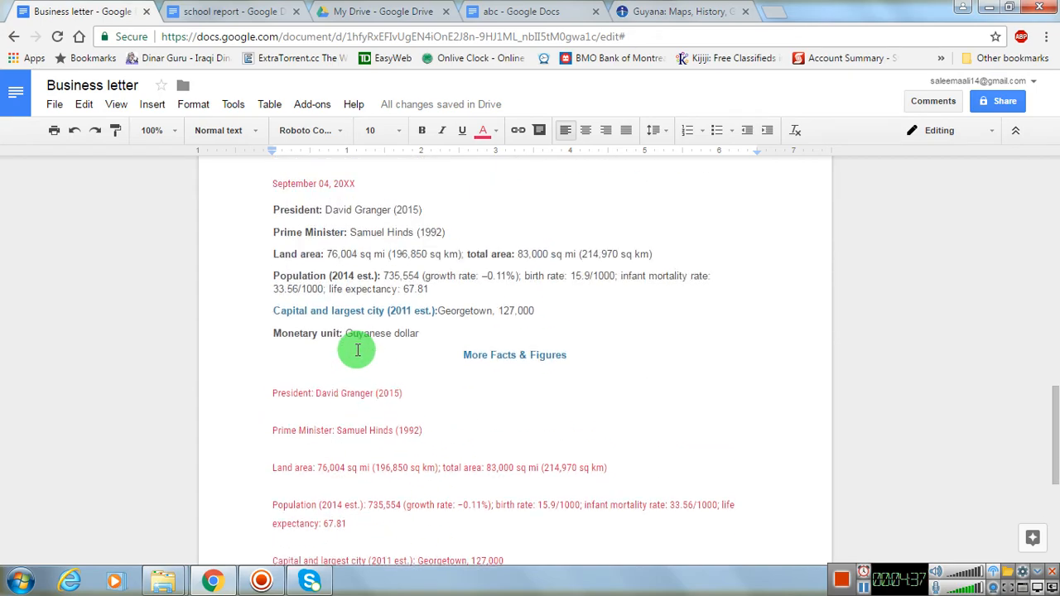
- Paste the Guyana facts with formatting below the "This is a test." line under "Sincerely,", followed by an unformatted copy beneath
click(274, 334)
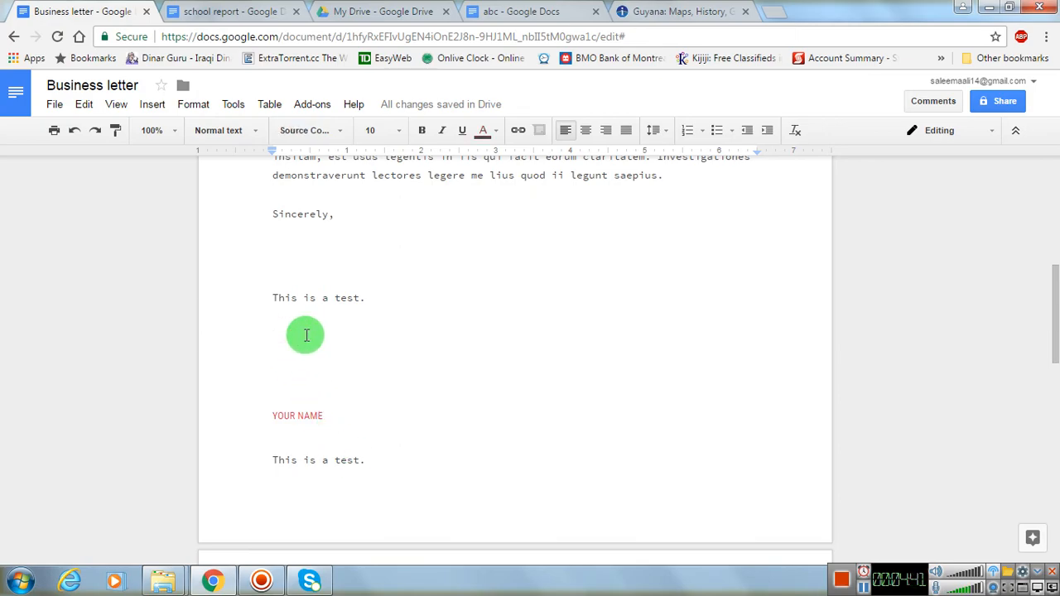
text(President: David Granger (2015) Prime Minister: Samuel Hinds (1992) Land area: 76,004 sq mi (196,850 sq km); total area: 83,000 sq mi (214,970 sq km) Population (2014 est.): 735,554 (growth rate: –0.11%); birth rate: 15.9/1000; infant mortality rate: 33.56/1000; life expectancy: 67.81 Capital and largest city (2011 est.):Georgetown, 127,000 Monetary unit: Guyanese dollar More Facts & Figures)
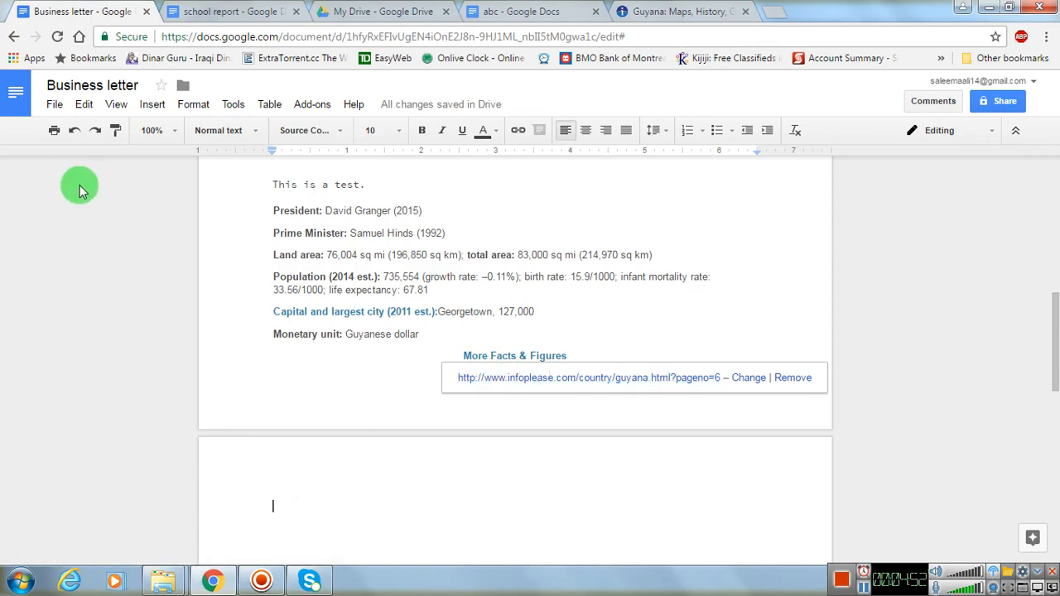
click(84, 104)
click(133, 243)
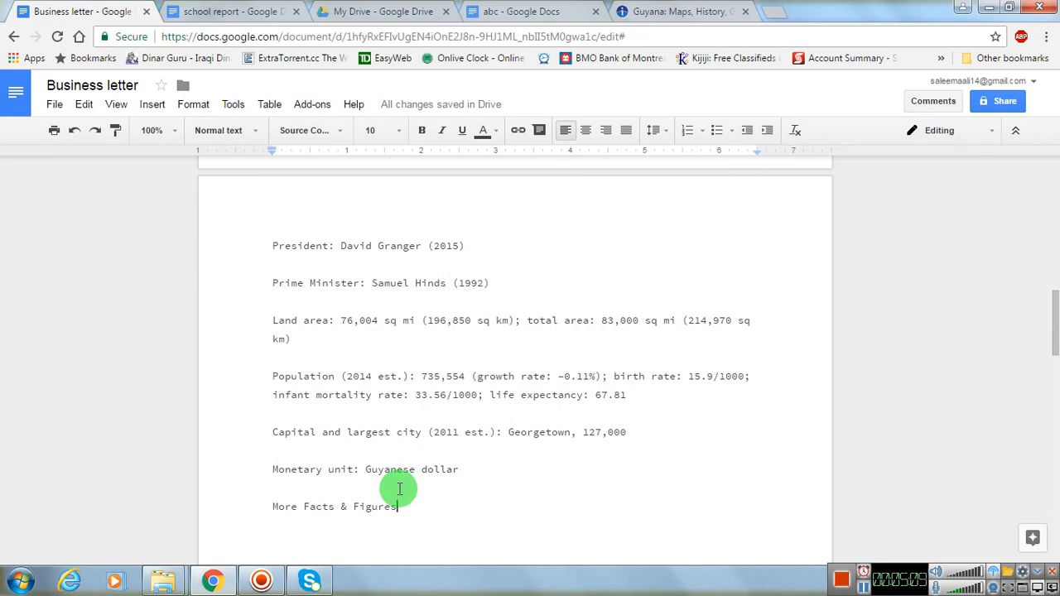
- Check the Web clipboard options, look through the Explore topics, images and related research for the letter, and close Explore
click(83, 104)
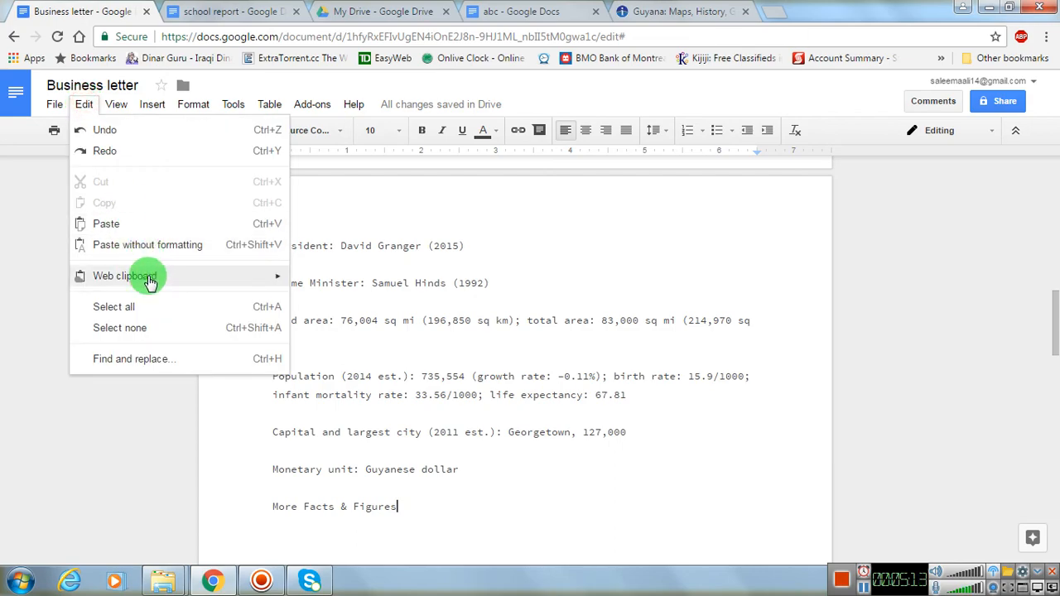
mouse_move(149, 280)
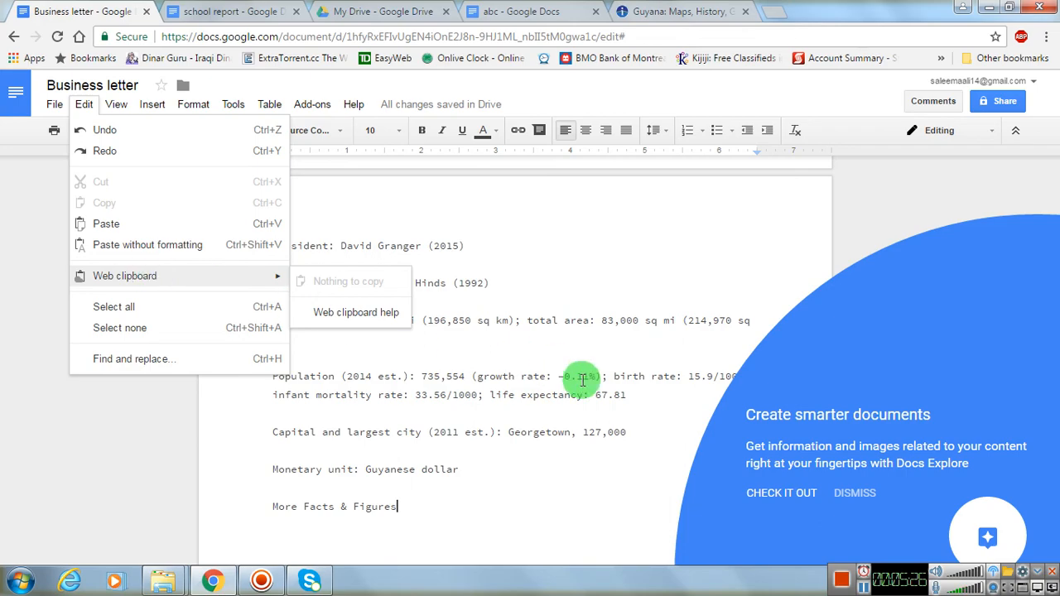
click(782, 497)
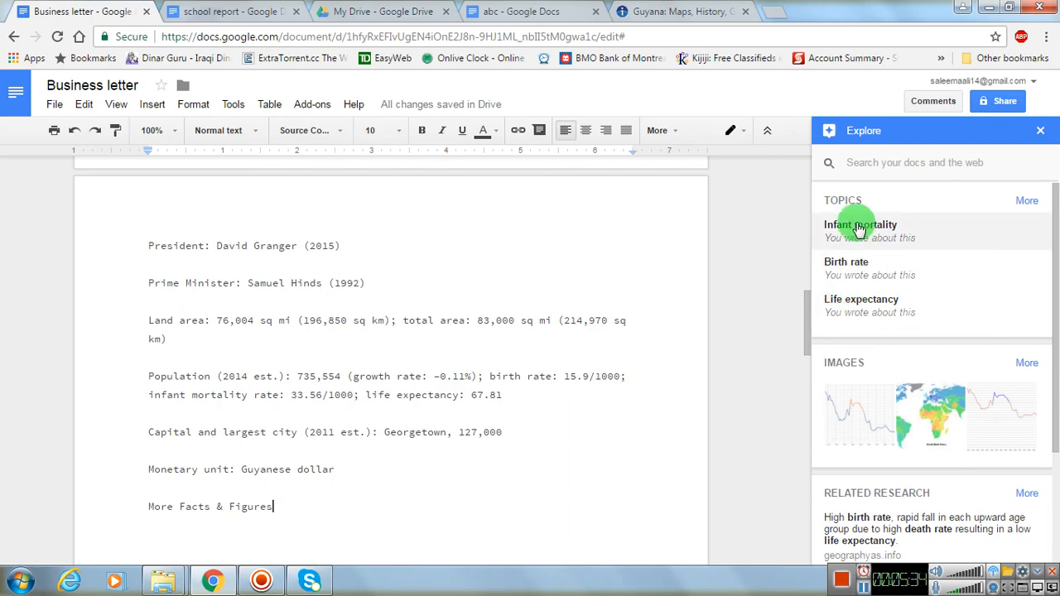
scroll(921, 387, down, 2)
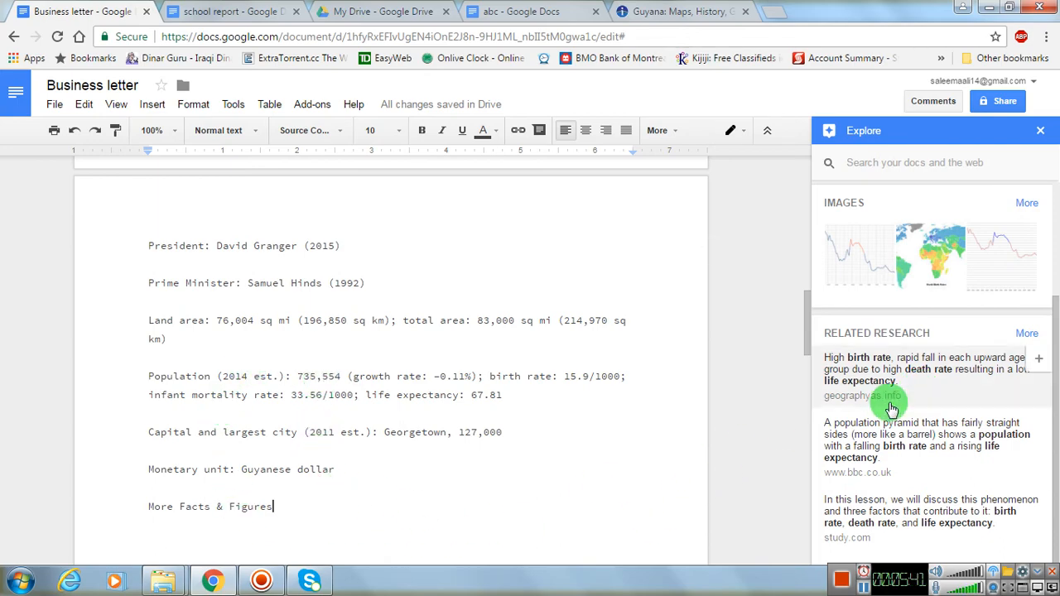
scroll(909, 428, up, 2)
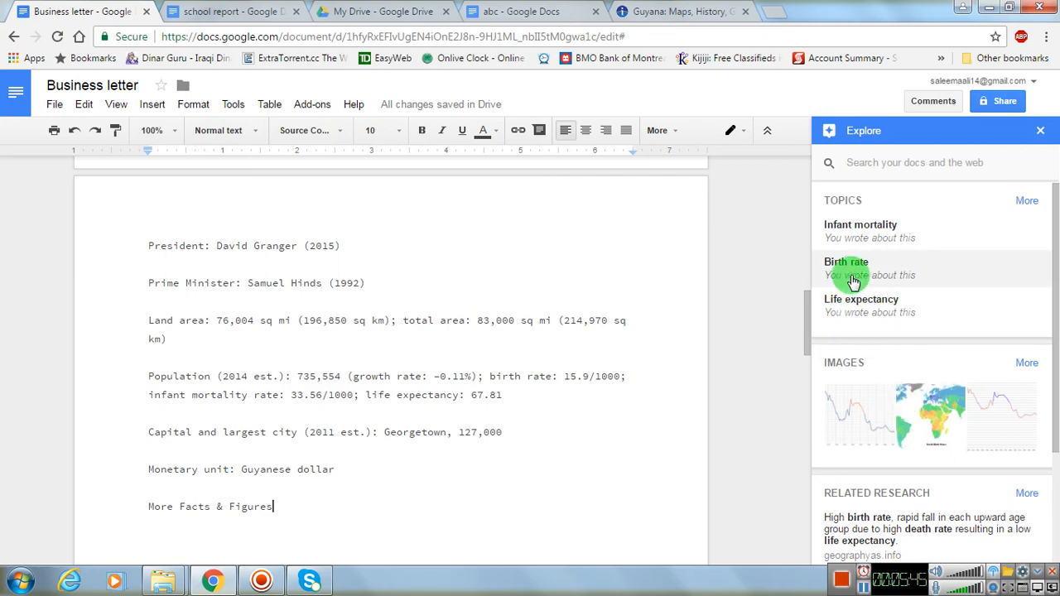
click(1040, 134)
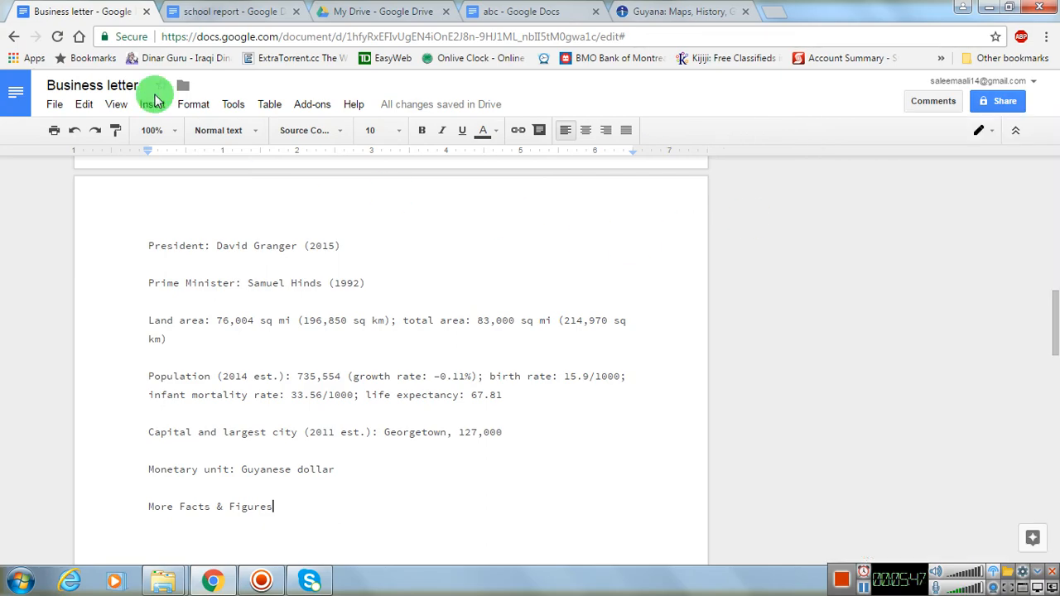
- Highlight only the unformatted President line at the start of the second page and clear that selection
click(83, 105)
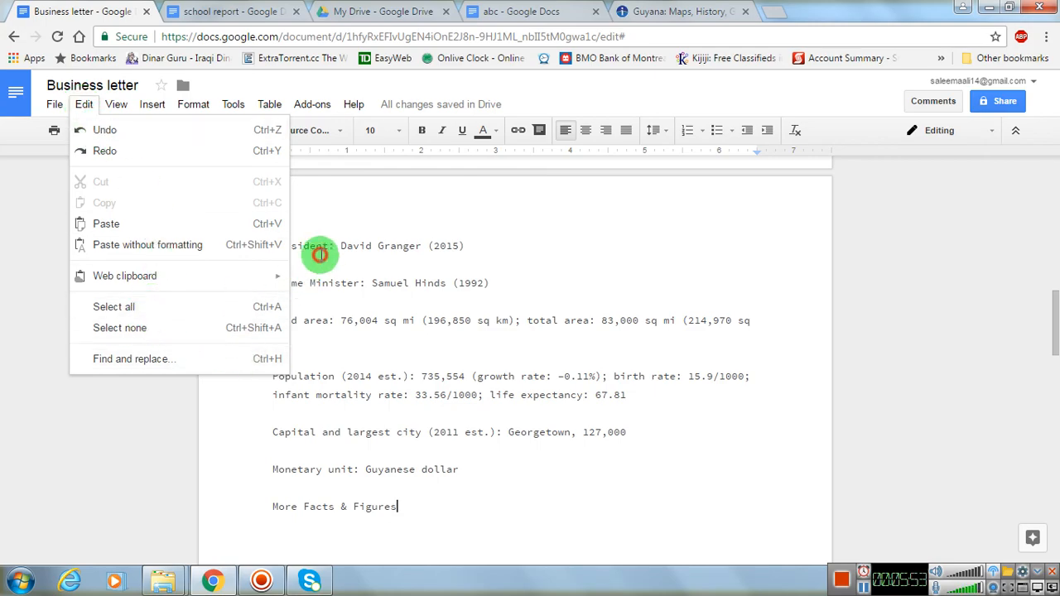
click(320, 251)
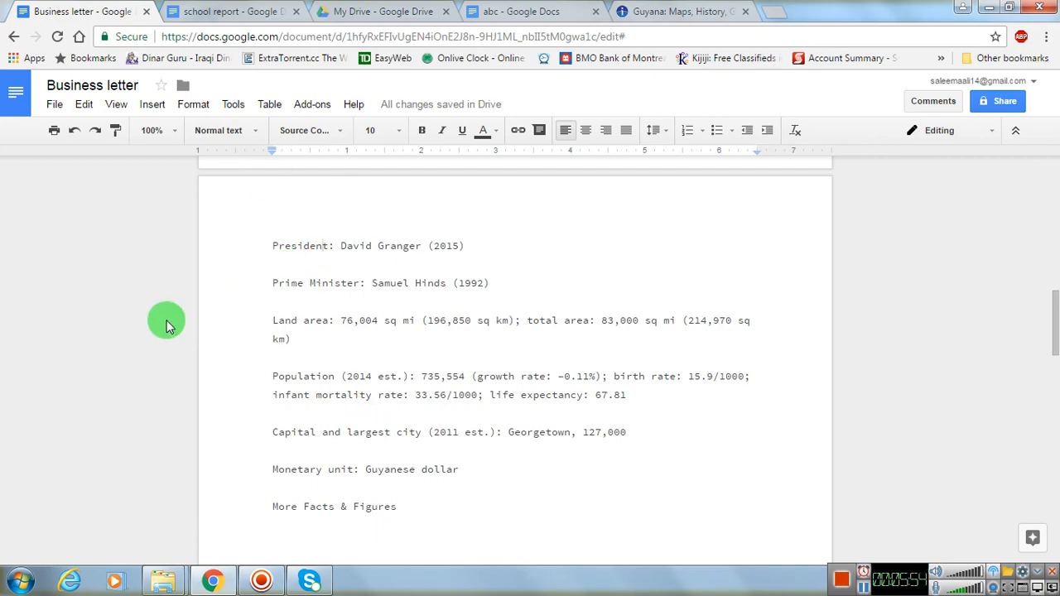
drag(271, 246, 459, 269)
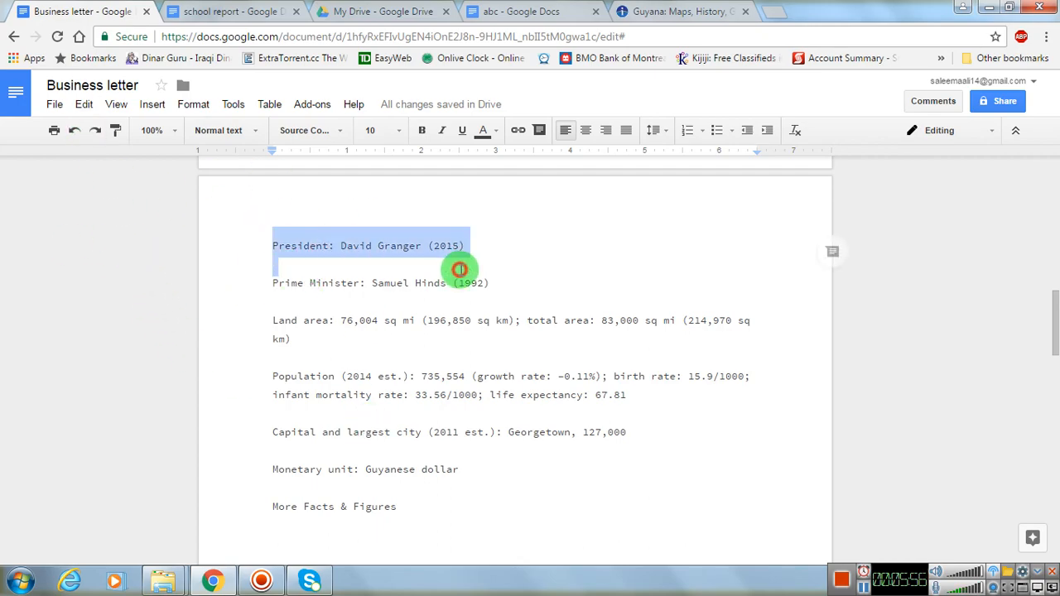
click(270, 322)
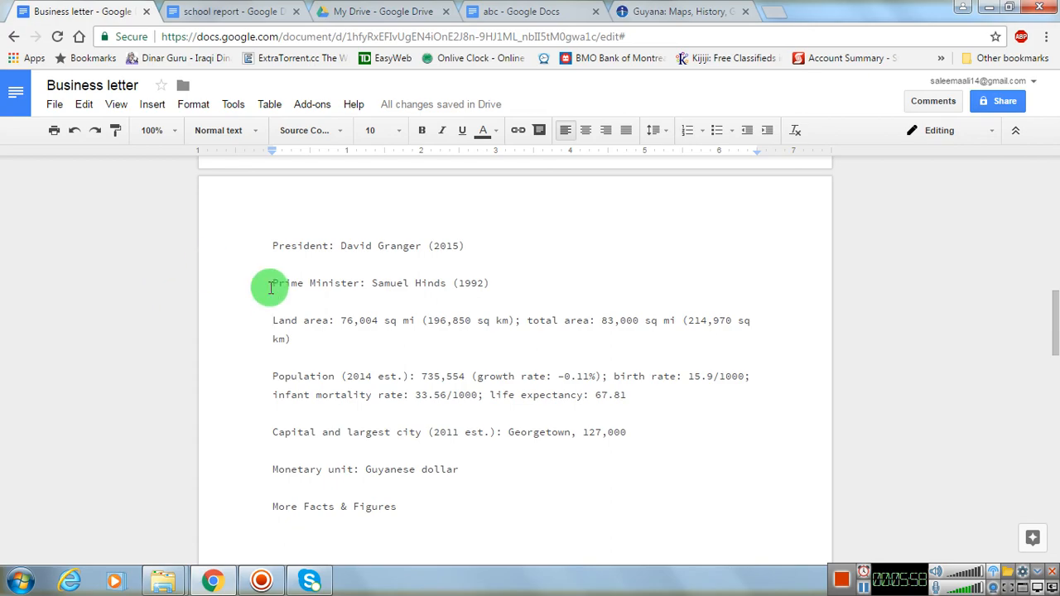
- Select all content of the letter with Select all and look through the pages to check the selection
click(84, 104)
click(138, 306)
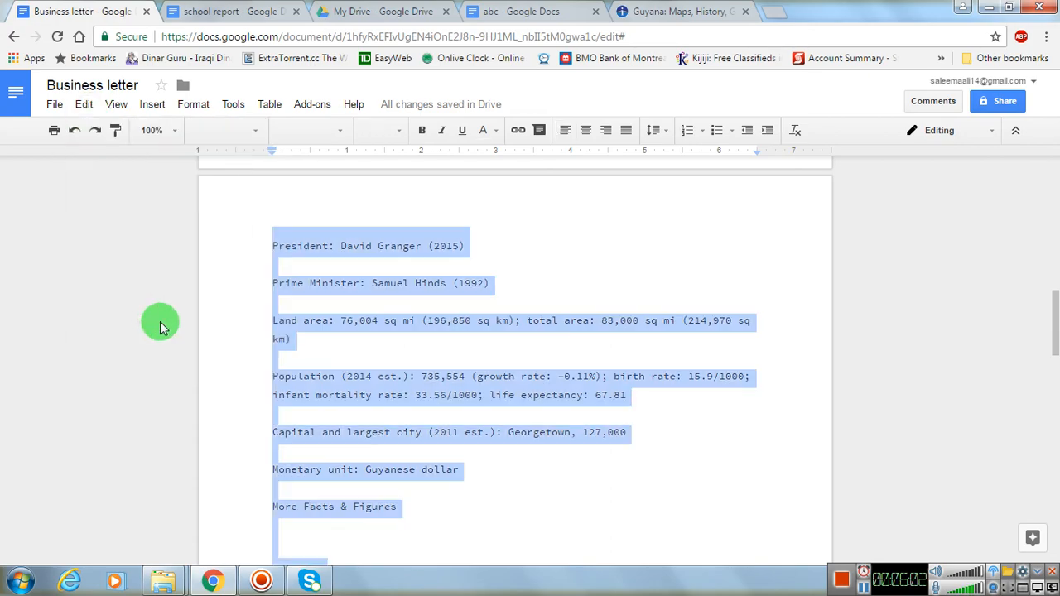
scroll(311, 370, up, 10)
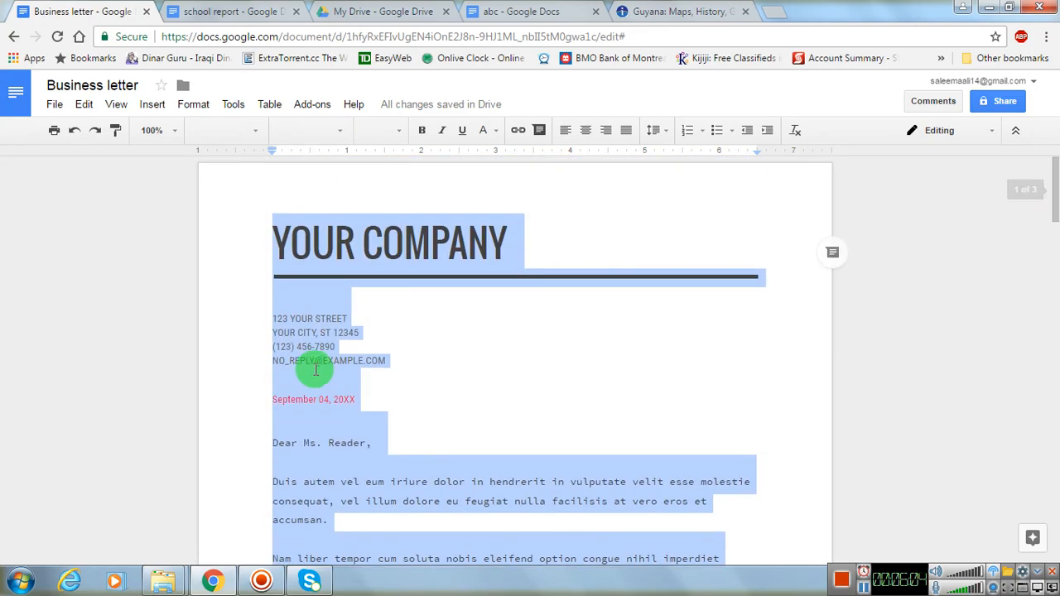
scroll(316, 372, down, 20)
scroll(323, 365, down, 2)
scroll(323, 364, up, 4)
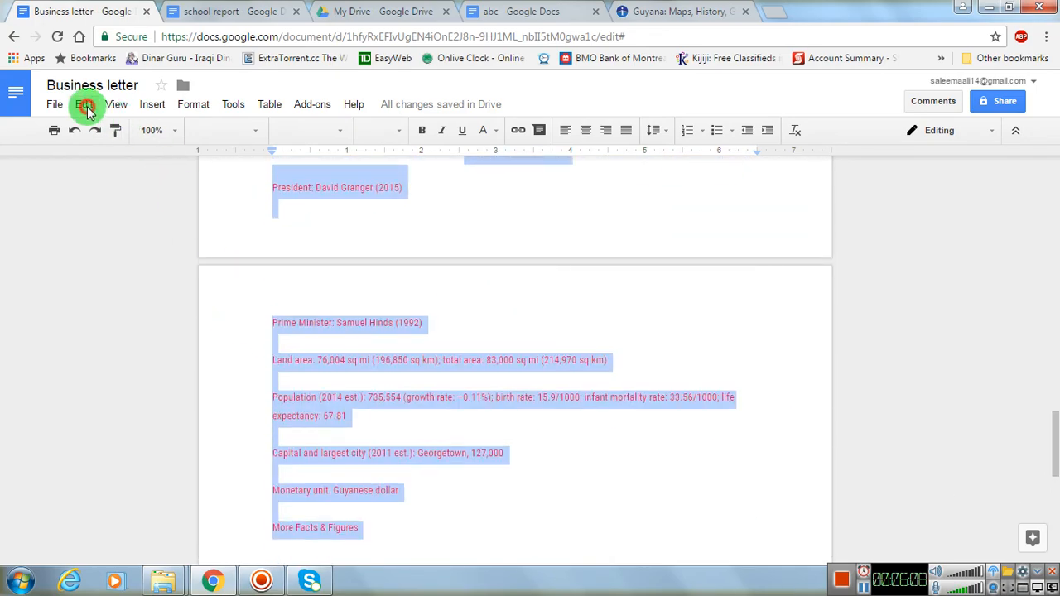
- Clear the whole-document selection with Select none
click(85, 105)
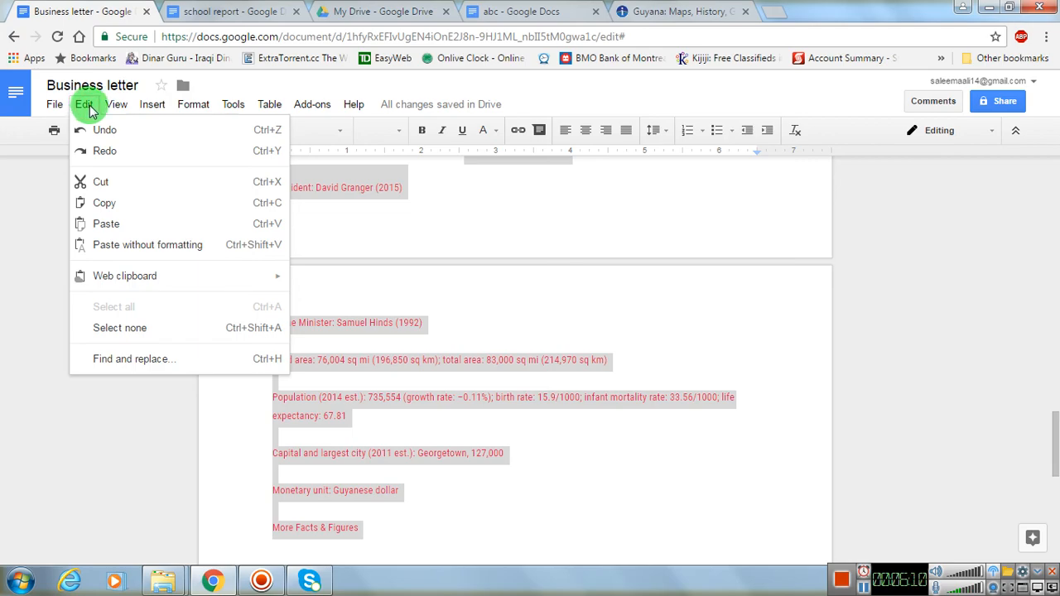
click(124, 331)
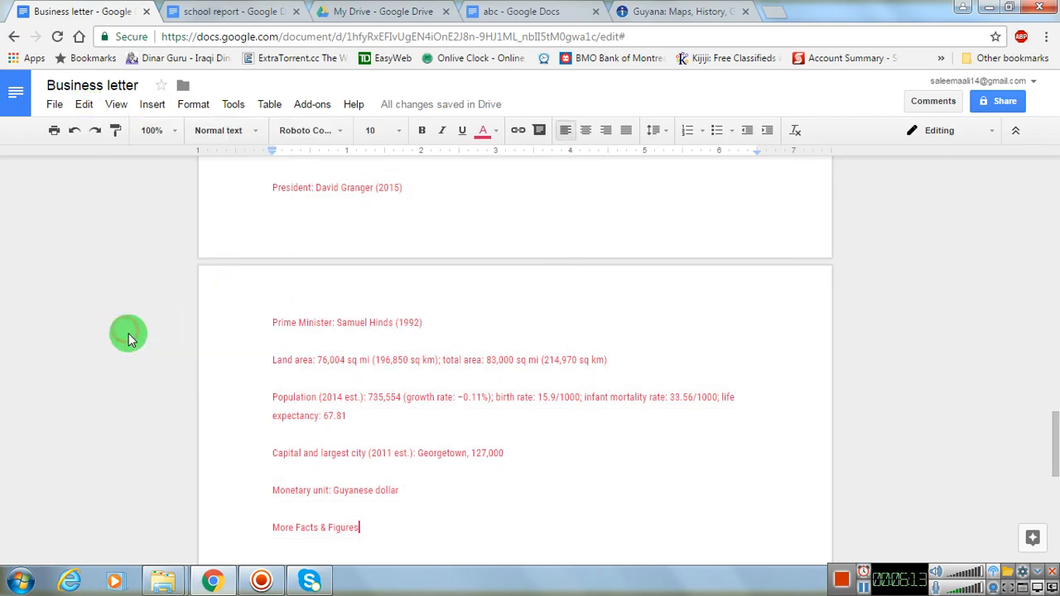
click(89, 108)
click(561, 421)
- Place the cursor before the "YOUR COMPANY" title and search the letter for "guyana" with Find and replace
scroll(470, 394, up, 7)
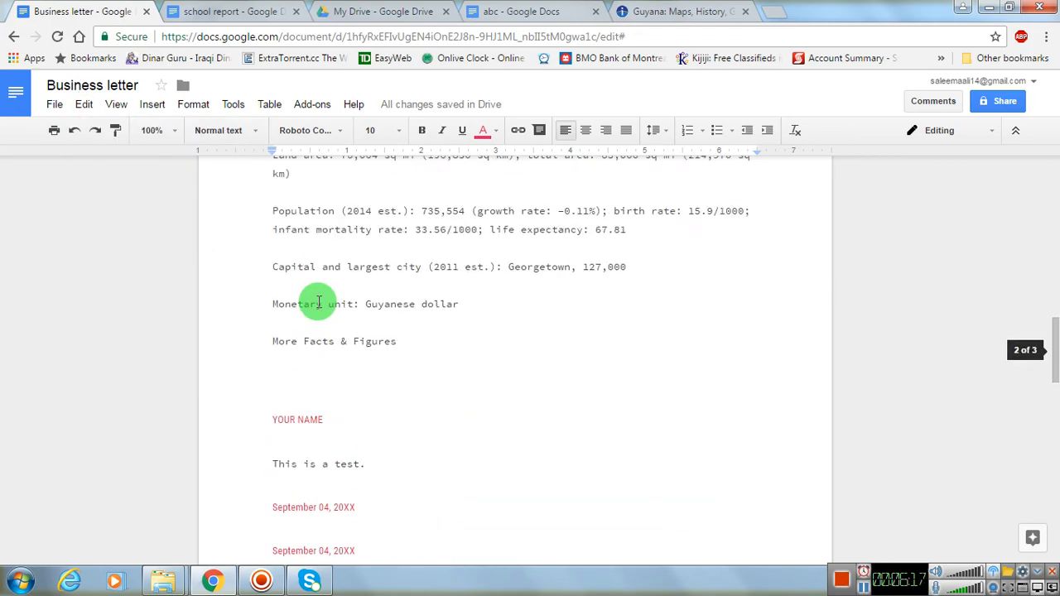
scroll(315, 302, up, 10)
click(267, 240)
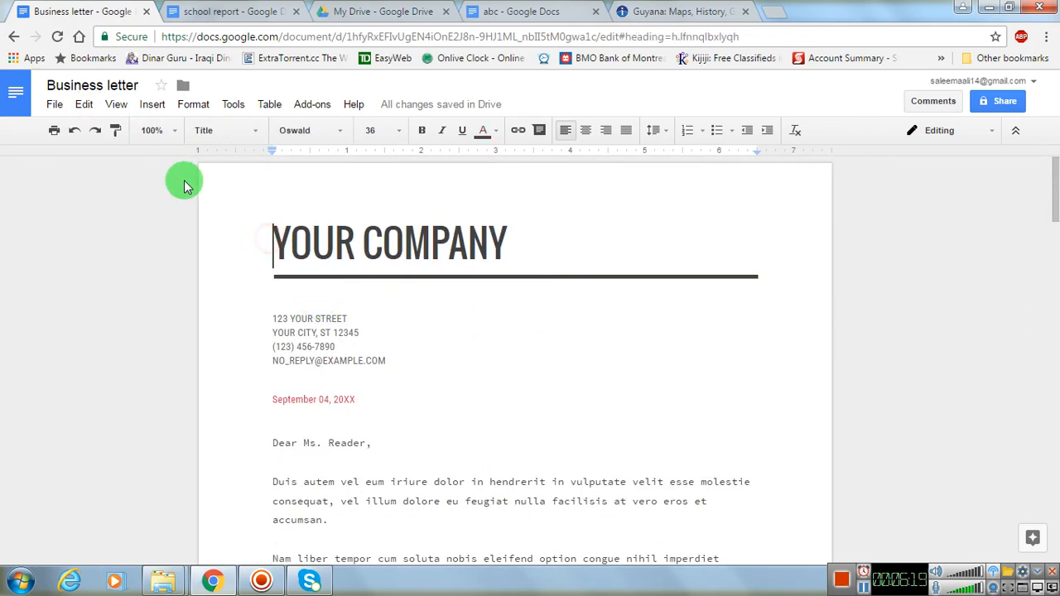
click(89, 108)
click(154, 359)
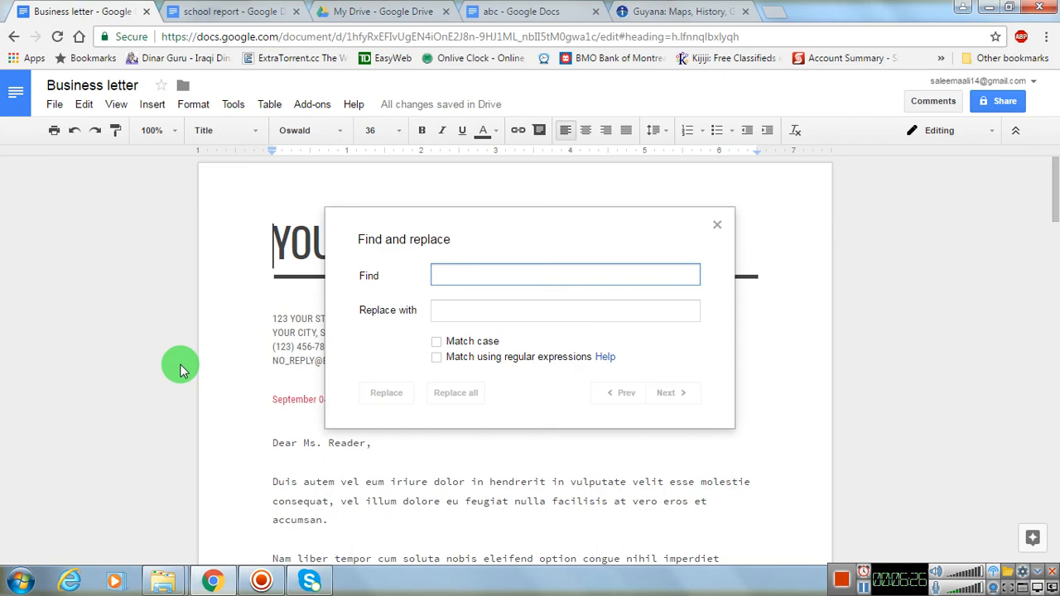
text(guyana)
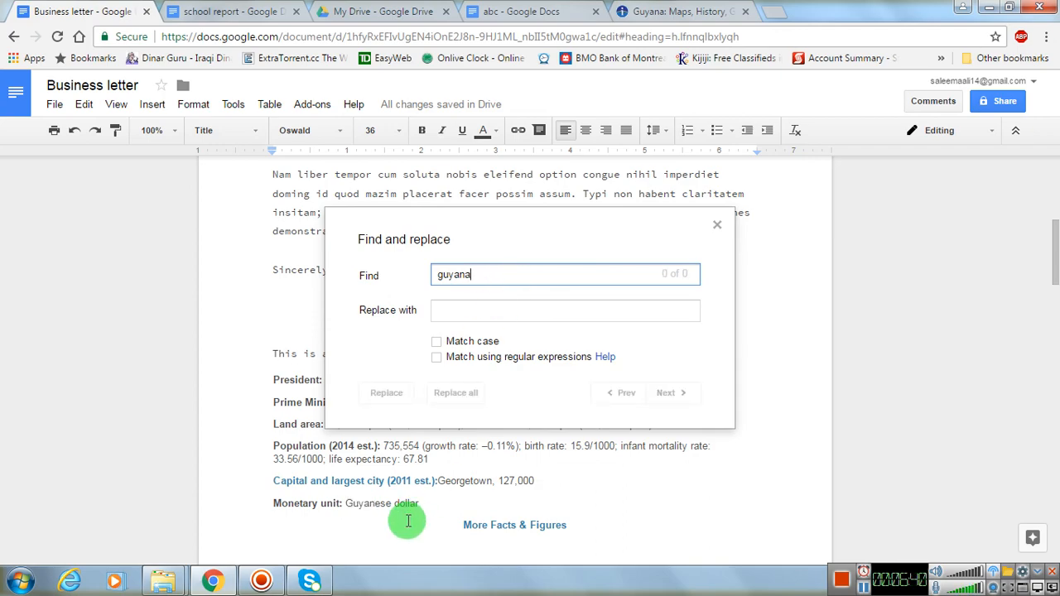
scroll(408, 518, up, 5)
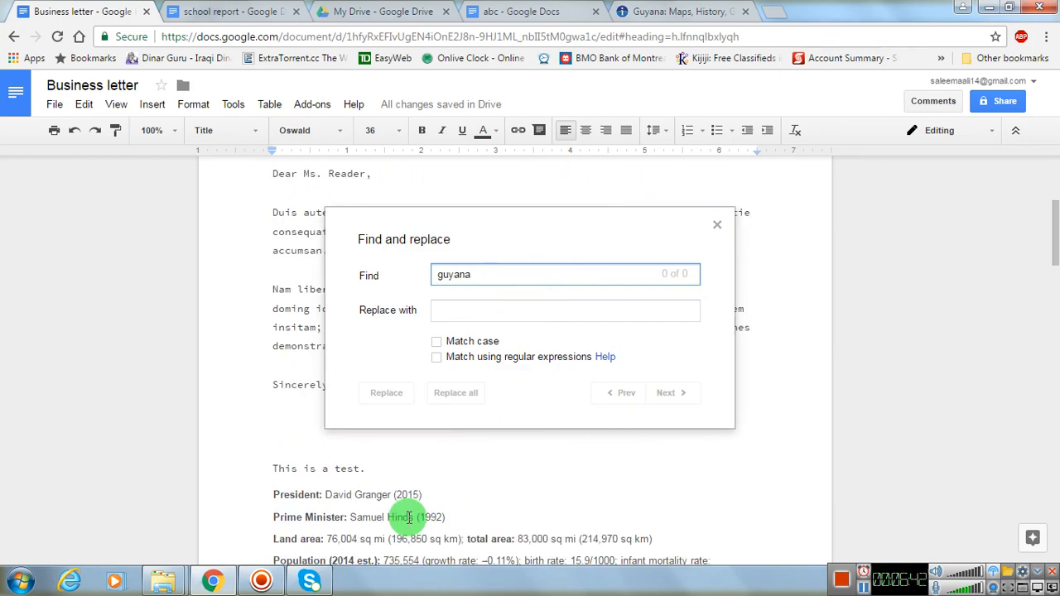
scroll(408, 517, down, 5)
scroll(408, 517, down, 2)
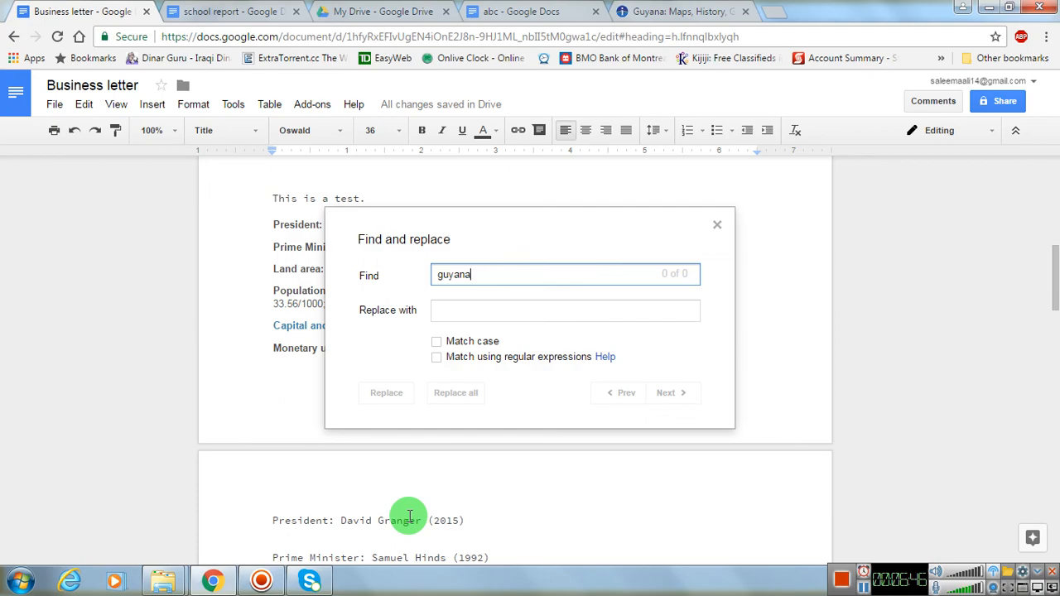
- Change the search term in Find and replace to "david"
key(BackSpace)
key(BackSpace)
key(BackSpace)
key(BackSpace)
key(BackSpace)
key(BackSpace)
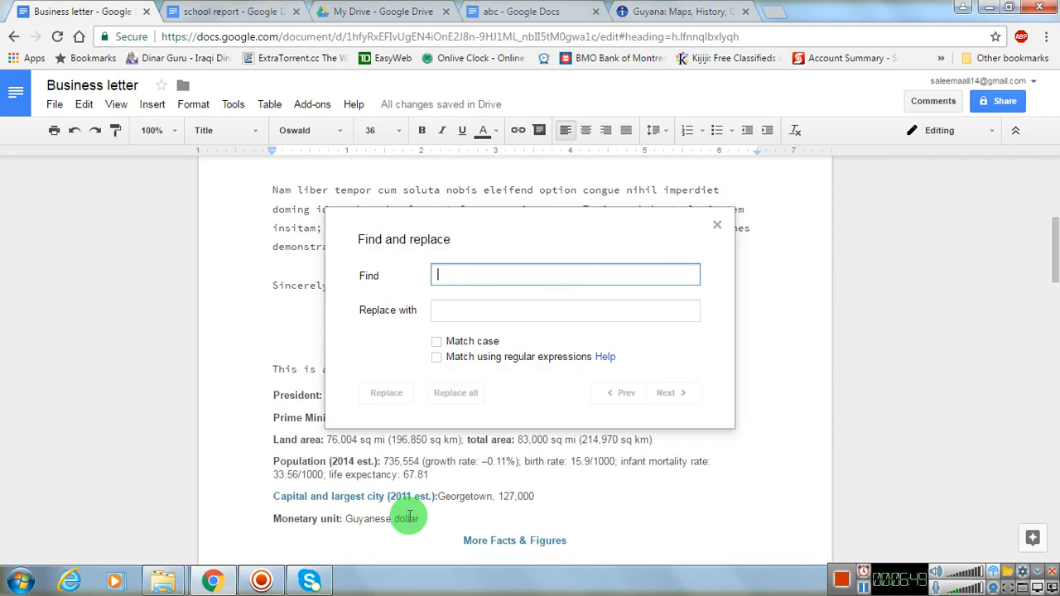
text(dav)
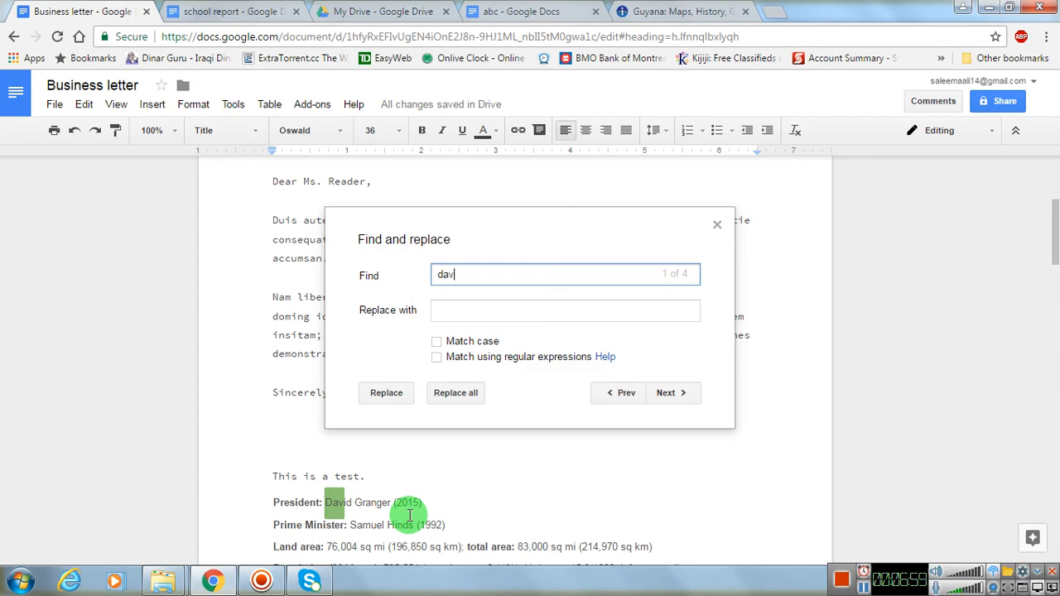
text(id)
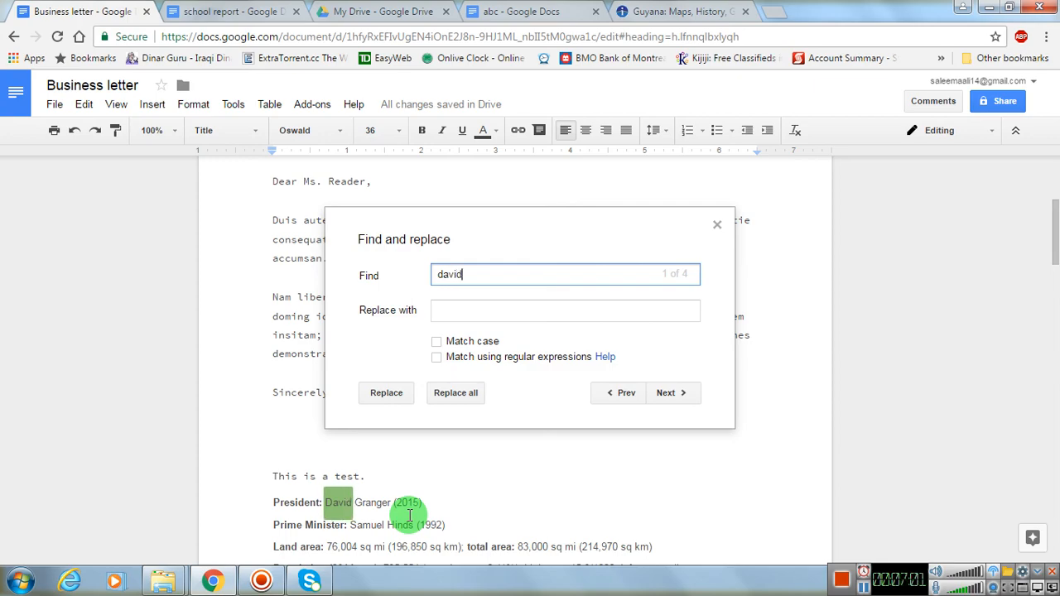
- Replace every occurrence of "david" with "john" one at a time and close Find and replace
click(482, 311)
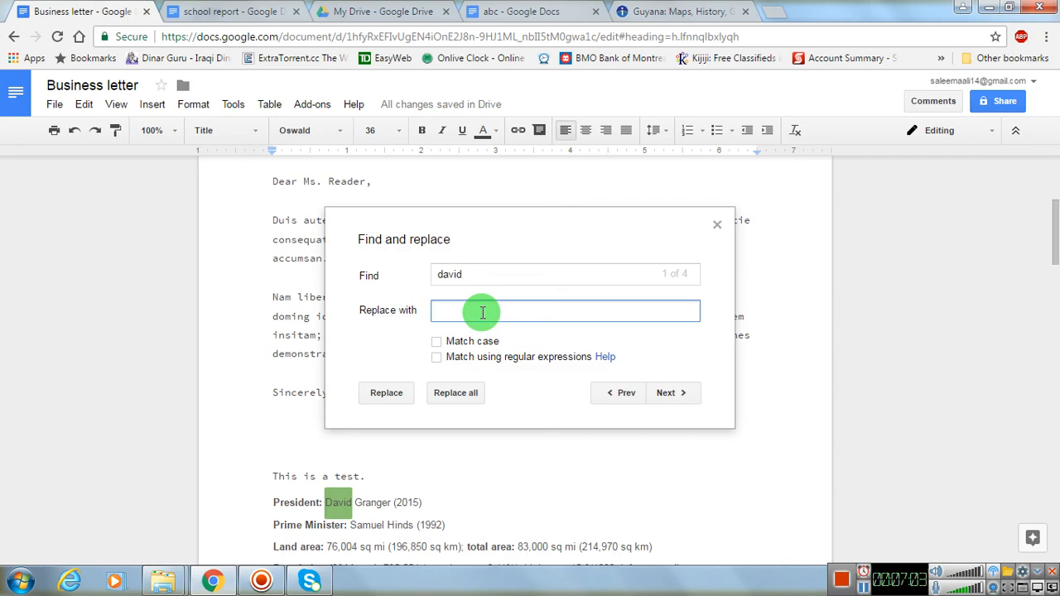
text(john)
click(388, 393)
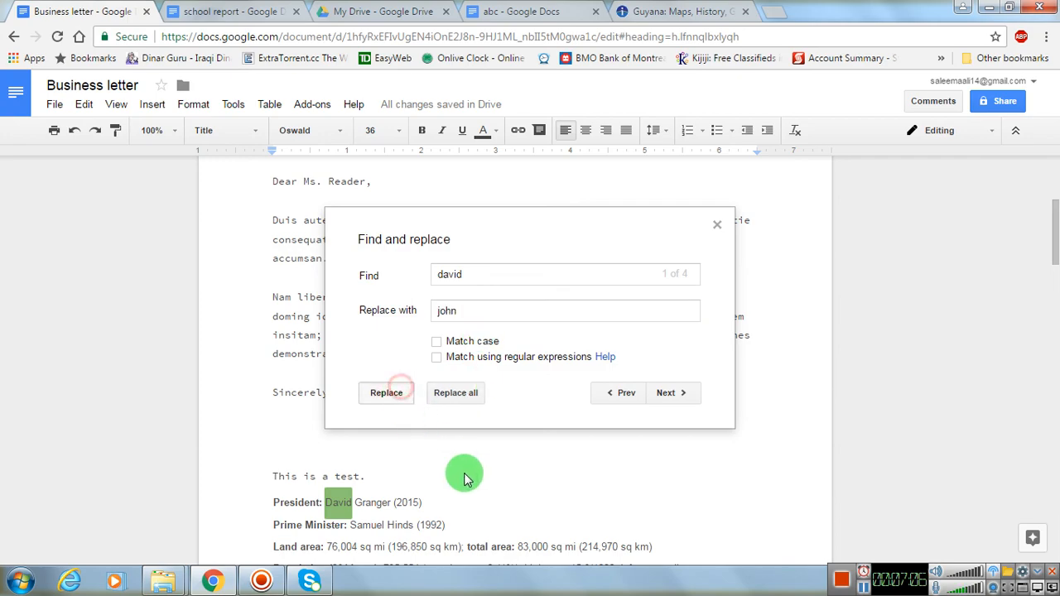
click(386, 392)
click(387, 392)
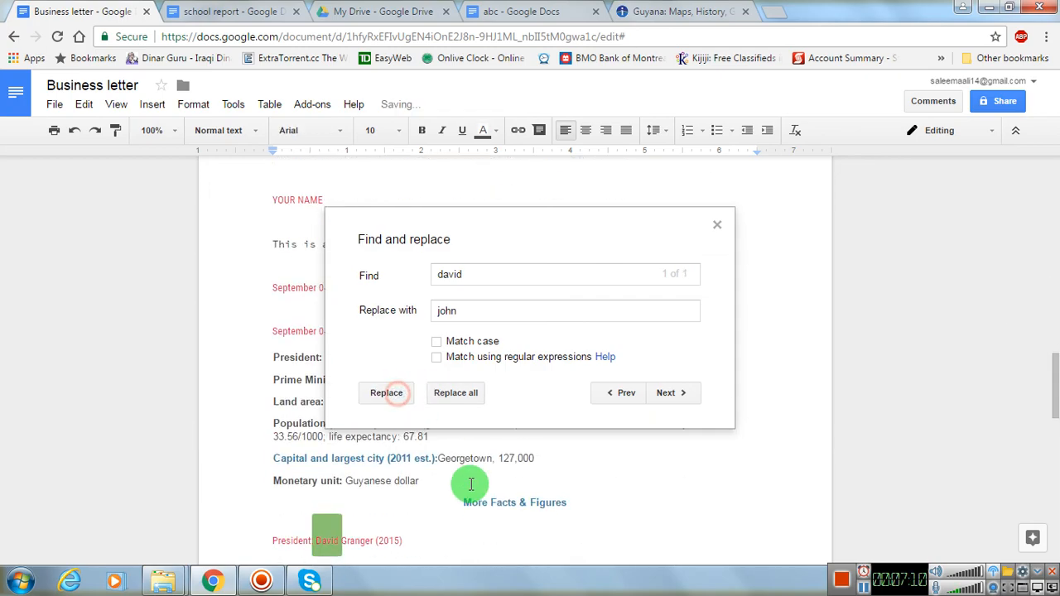
click(374, 391)
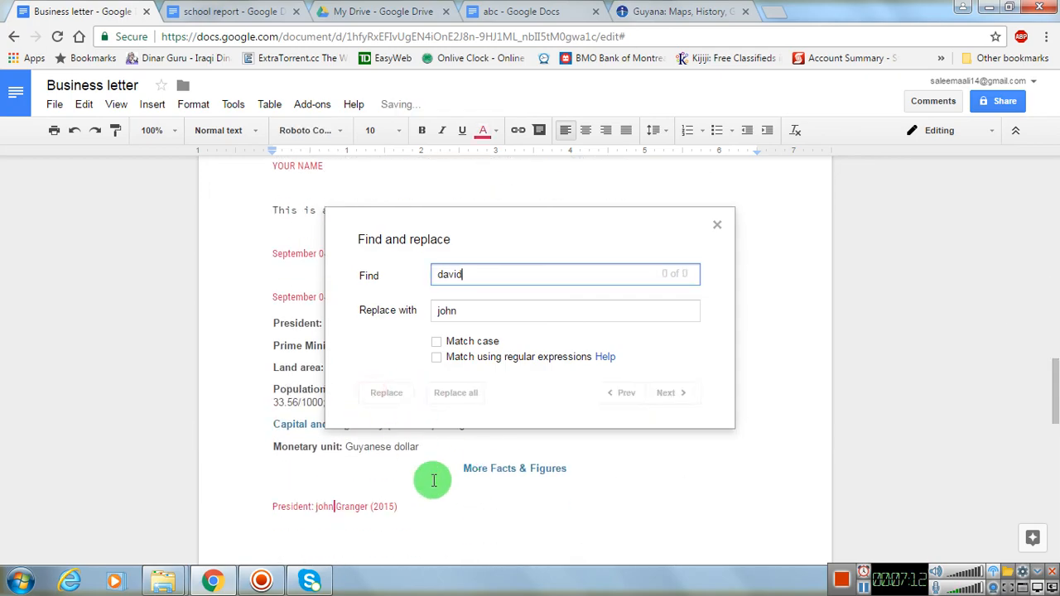
click(716, 225)
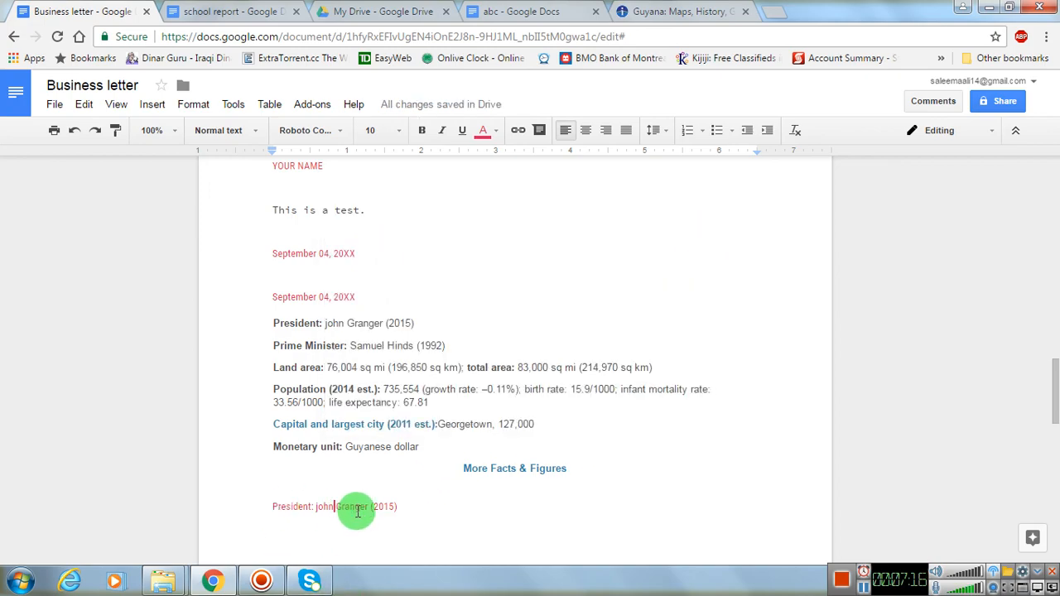
- Review the replaced President names in the earlier pasted facts and bring up the Edit commands again
scroll(358, 511, up, 2)
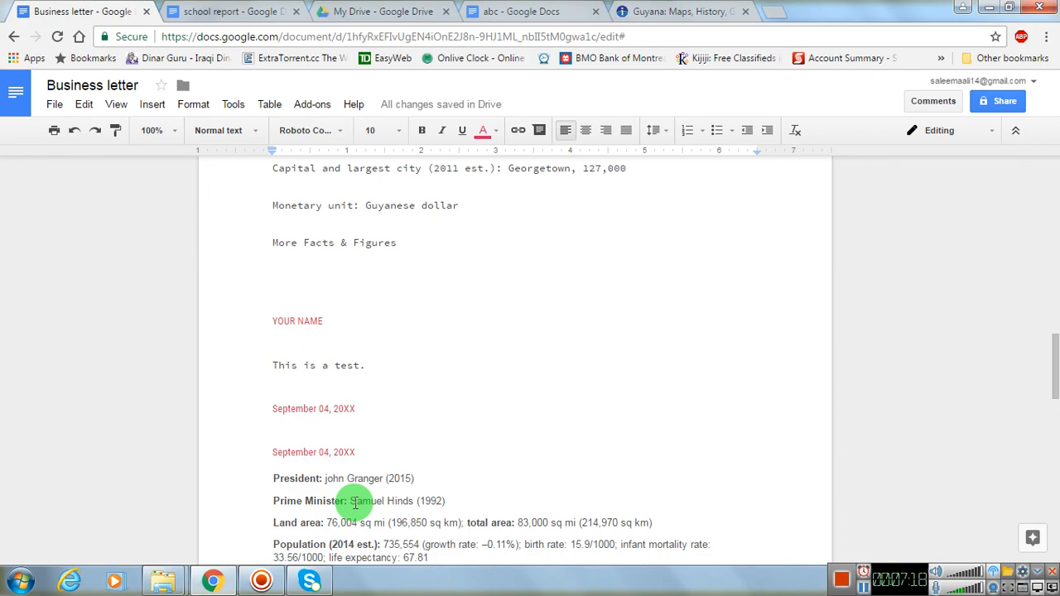
scroll(355, 503, up, 5)
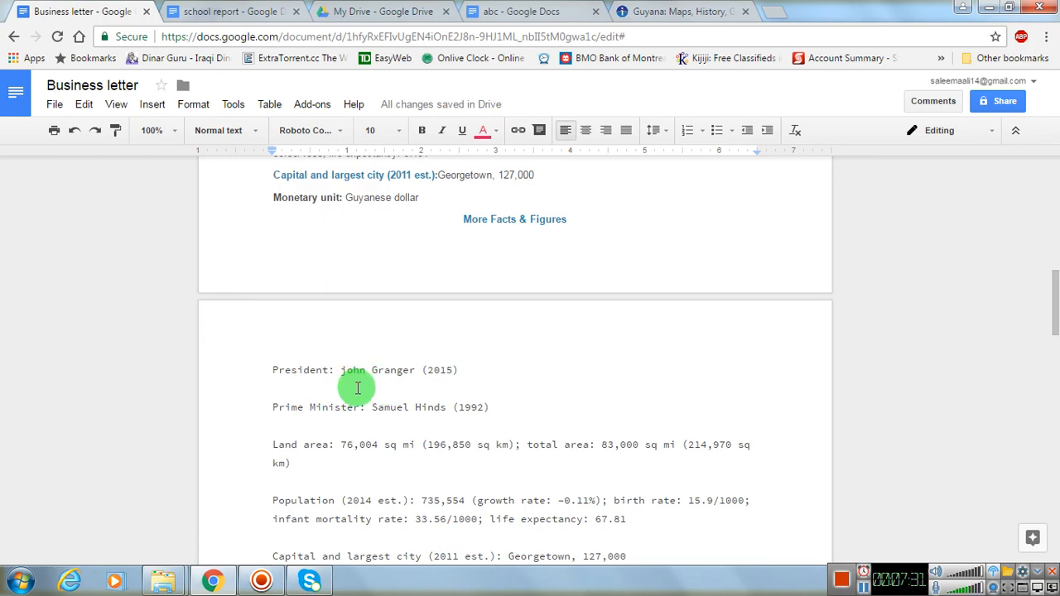
click(83, 104)
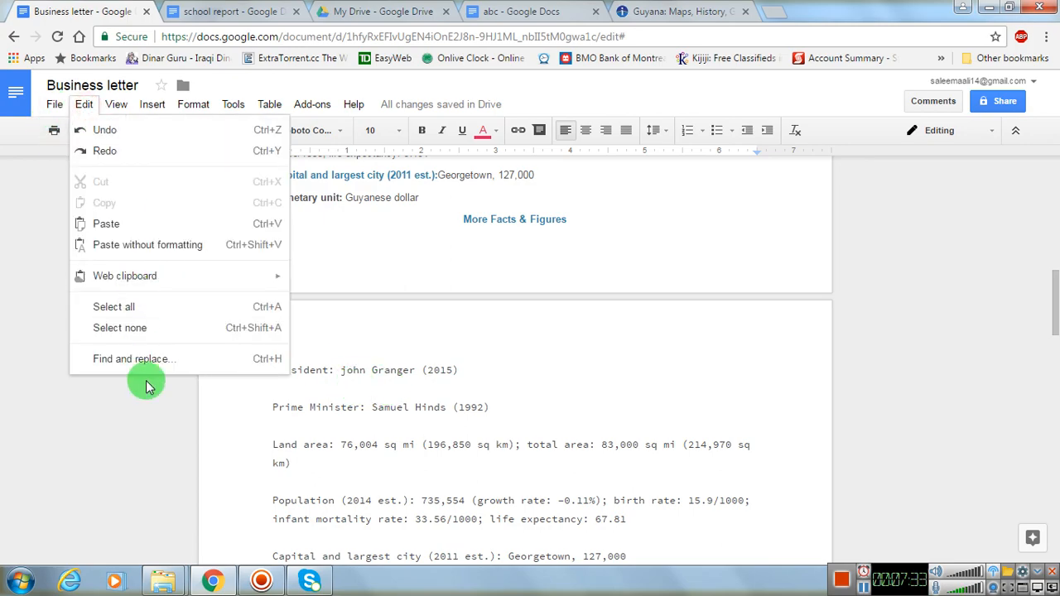